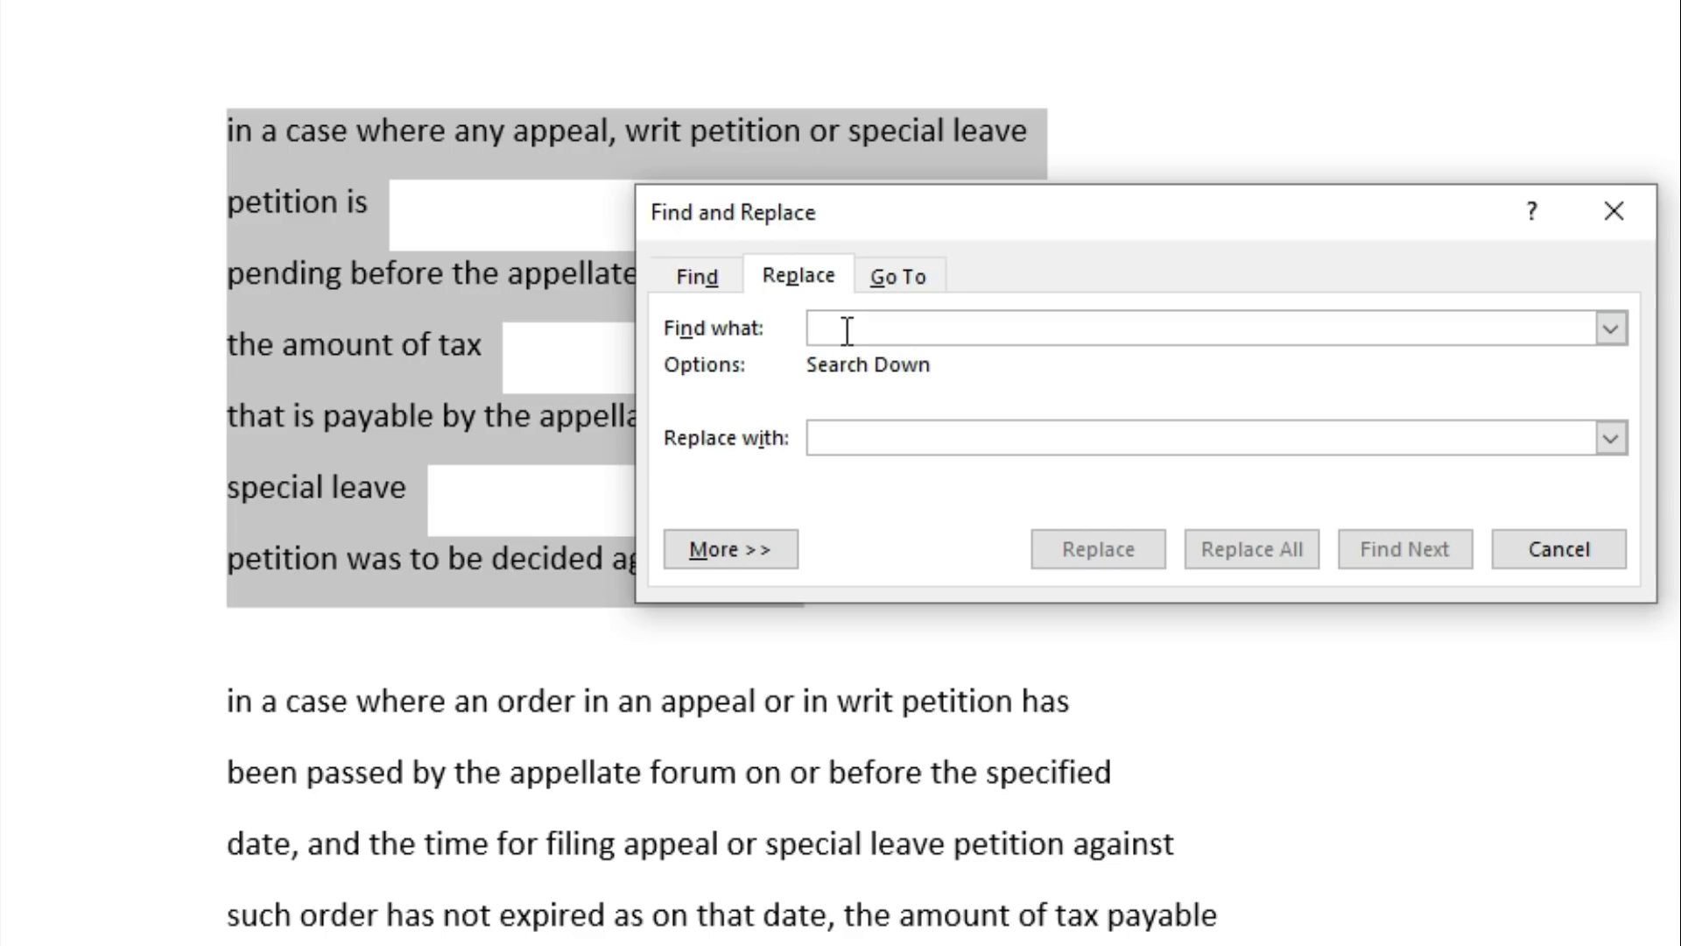
# Replace all paragraph marks (^p) in the selected first passage with a space, leaving the rest of the document unsearched.
pyautogui.hotkey('shift', '6')
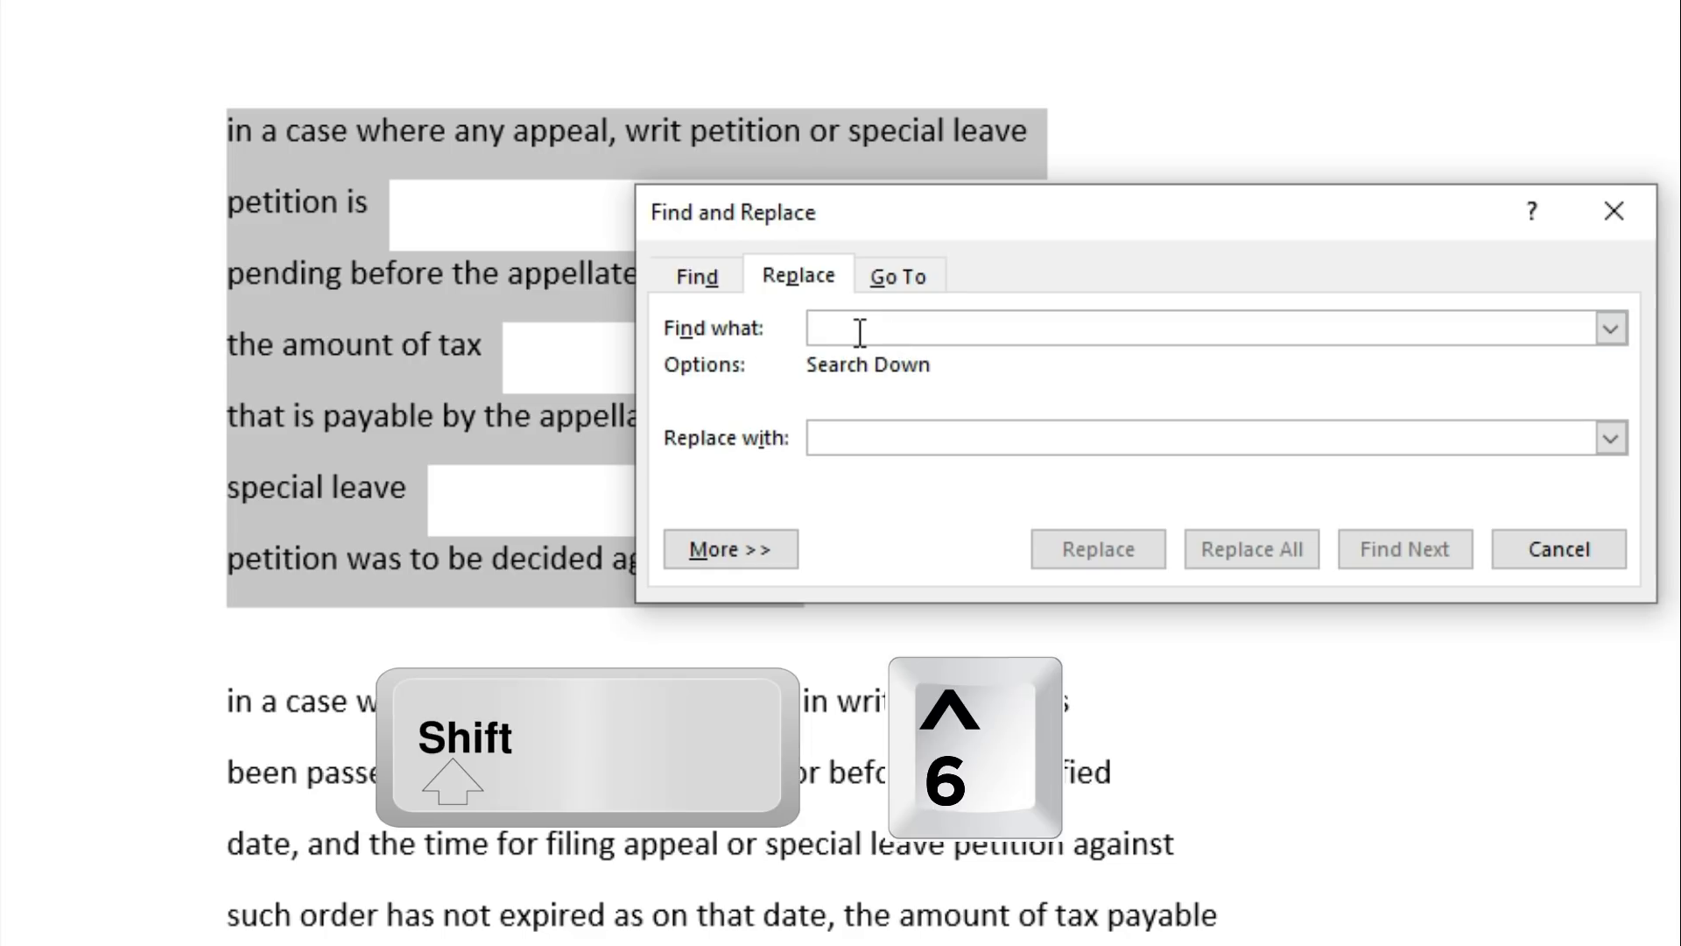
pyautogui.write('^')
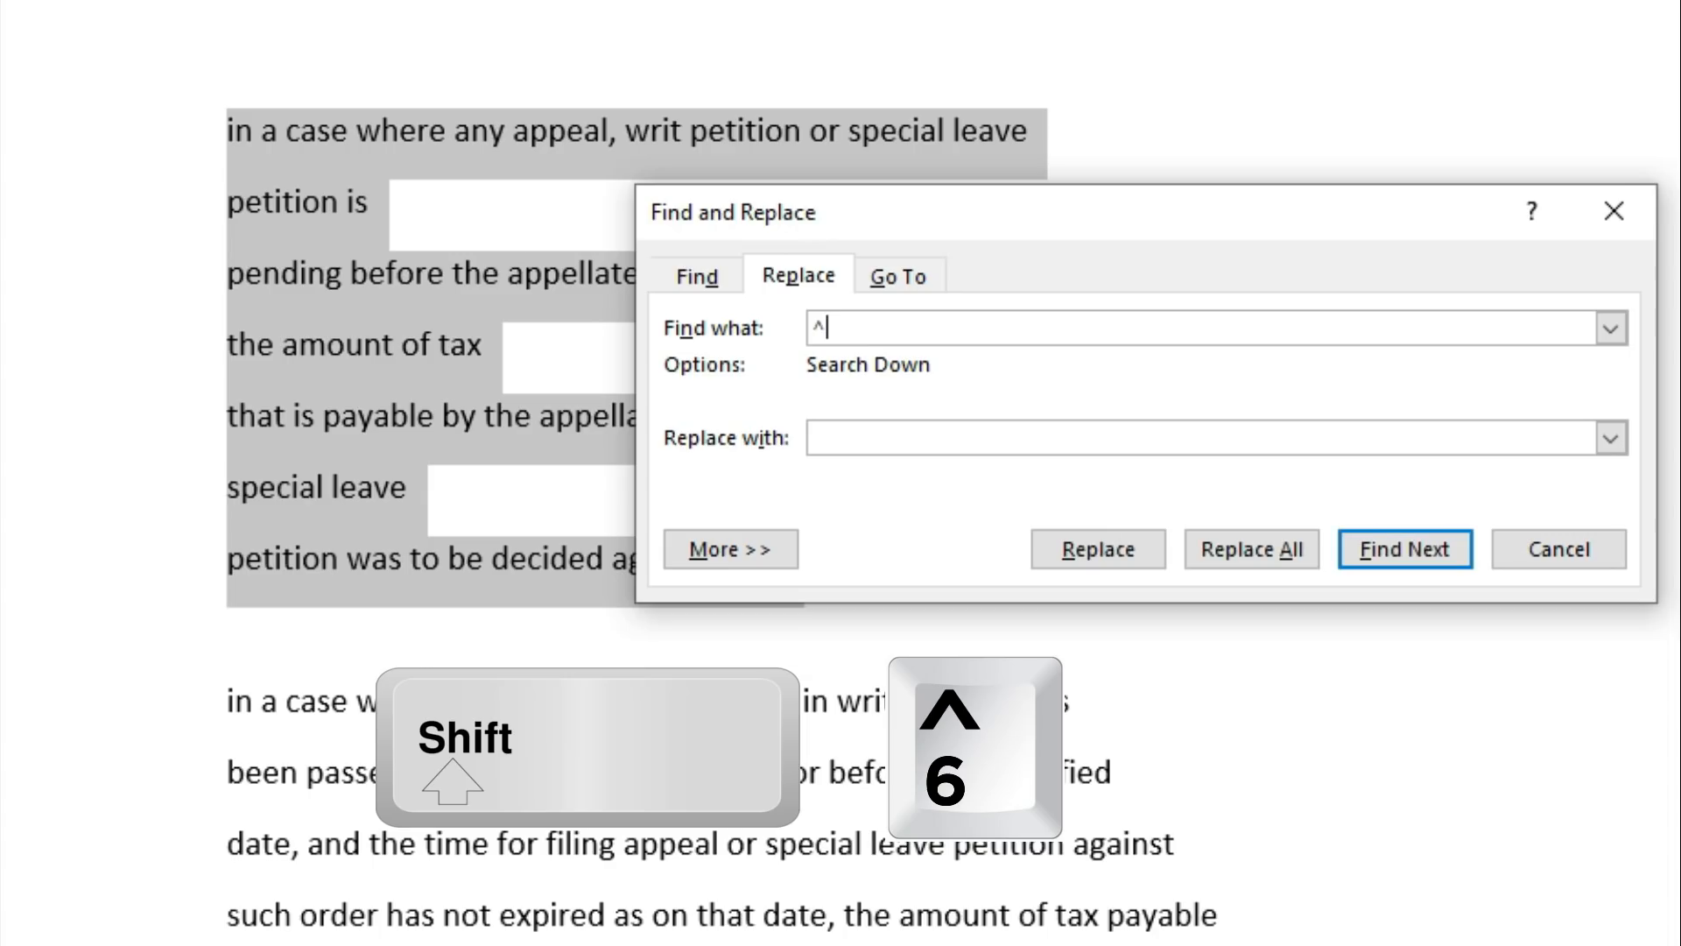
pyautogui.click(857, 331)
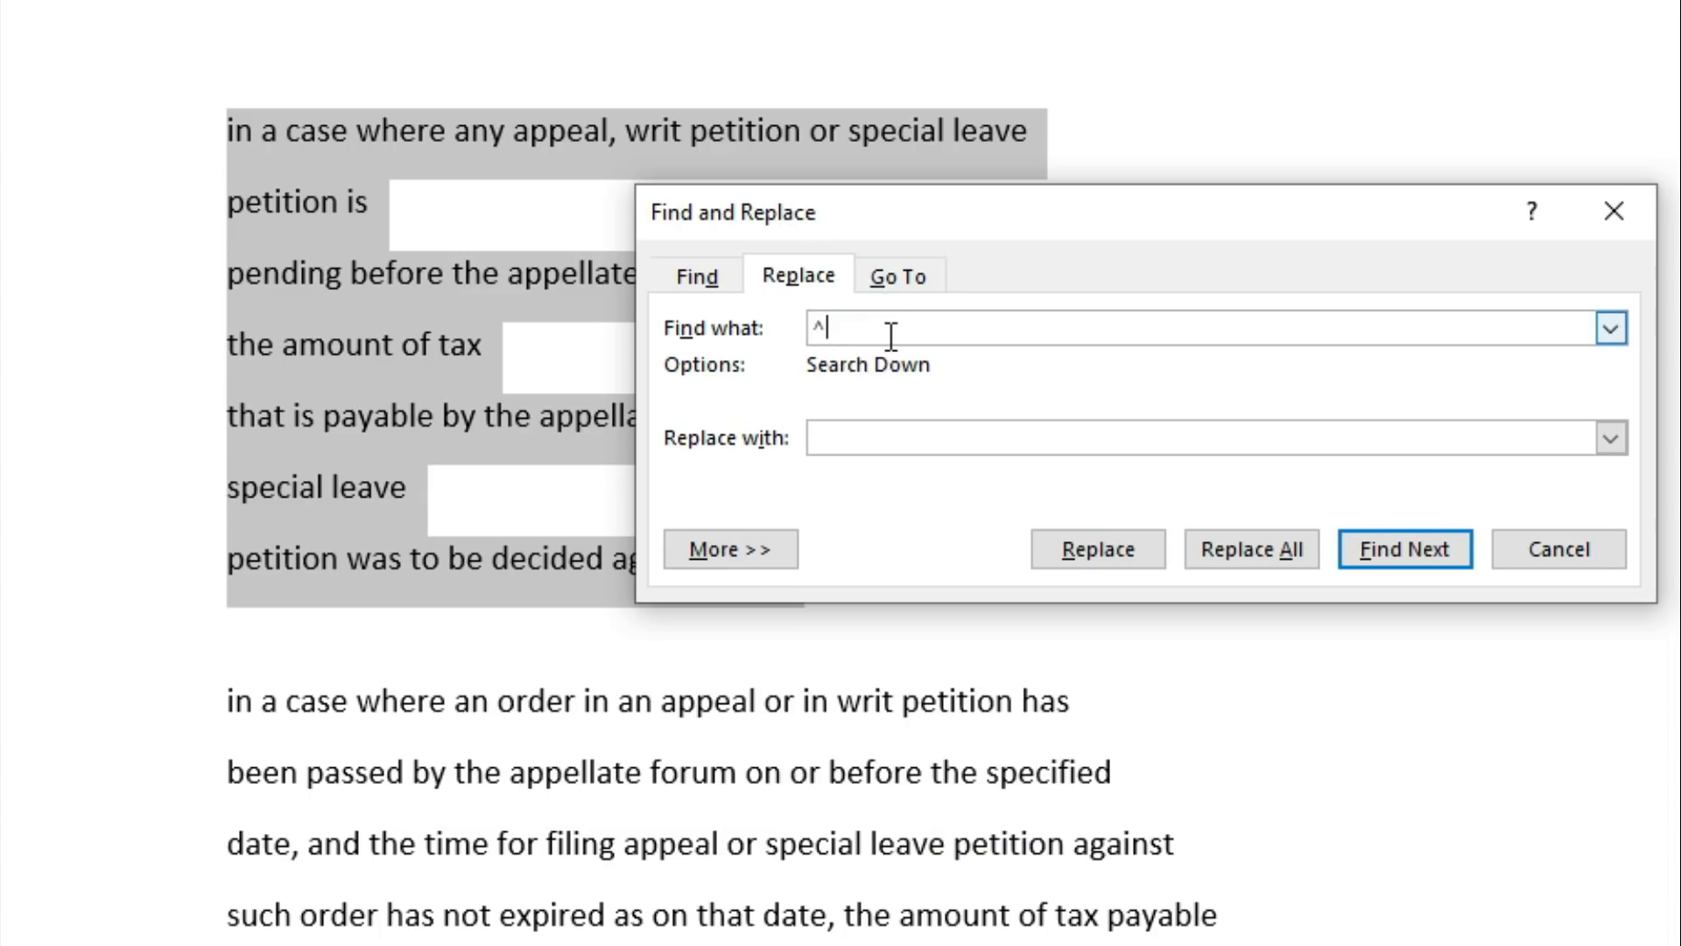
pyautogui.write('p')
pyautogui.click(842, 438)
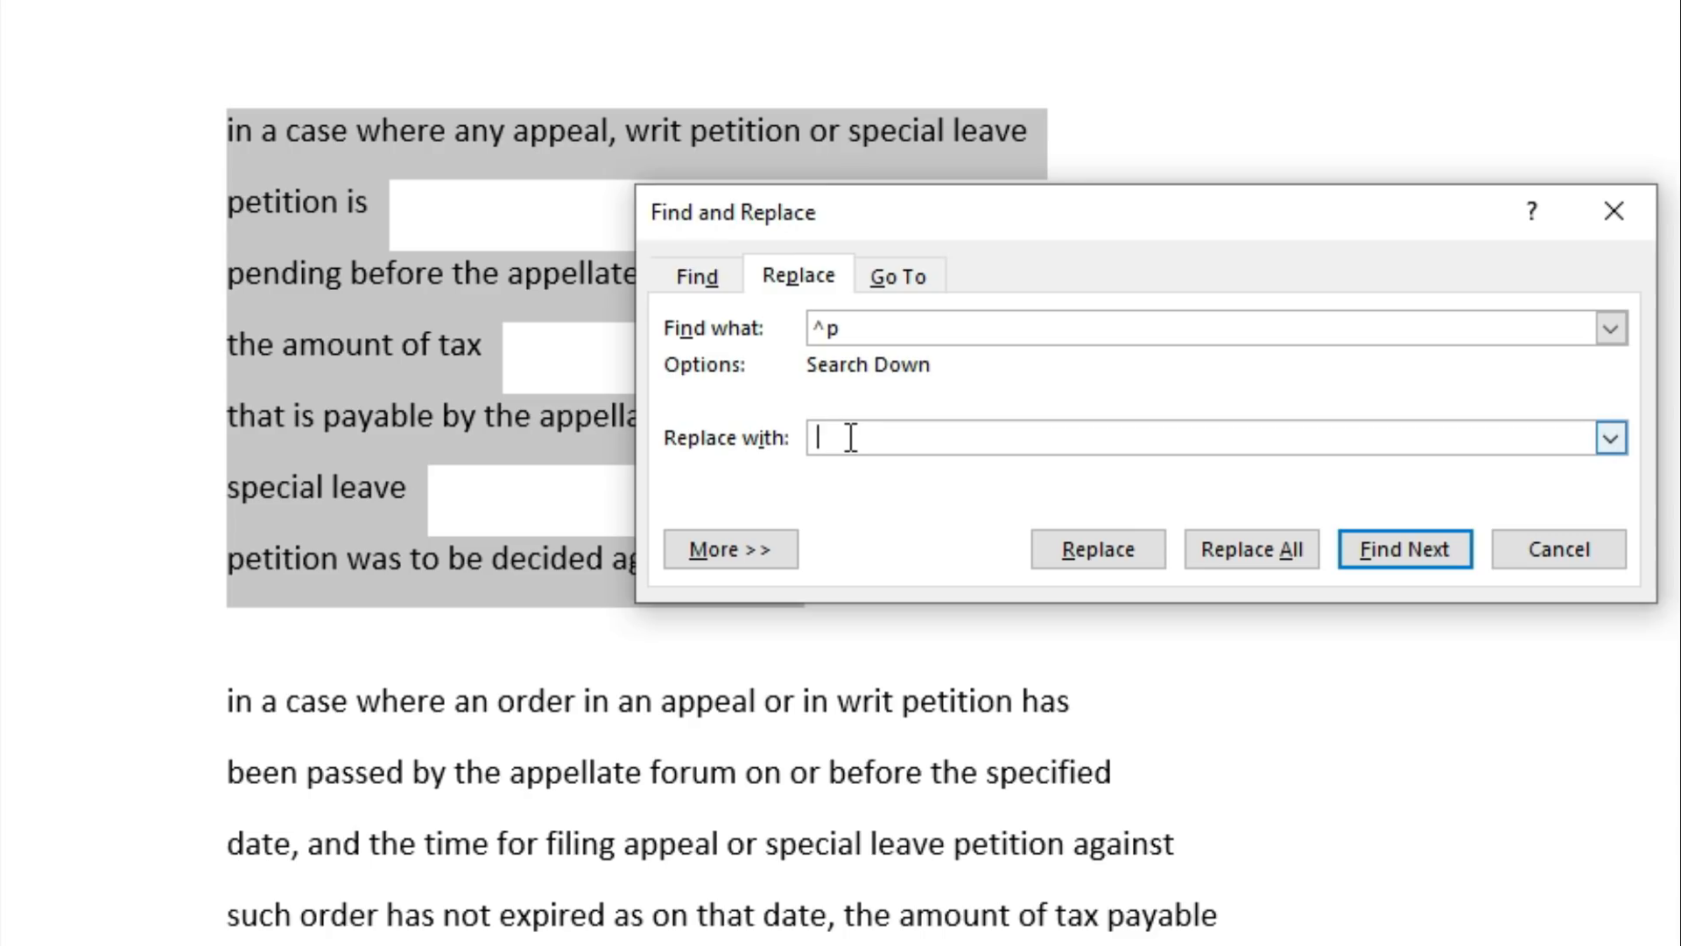
pyautogui.click(1247, 560)
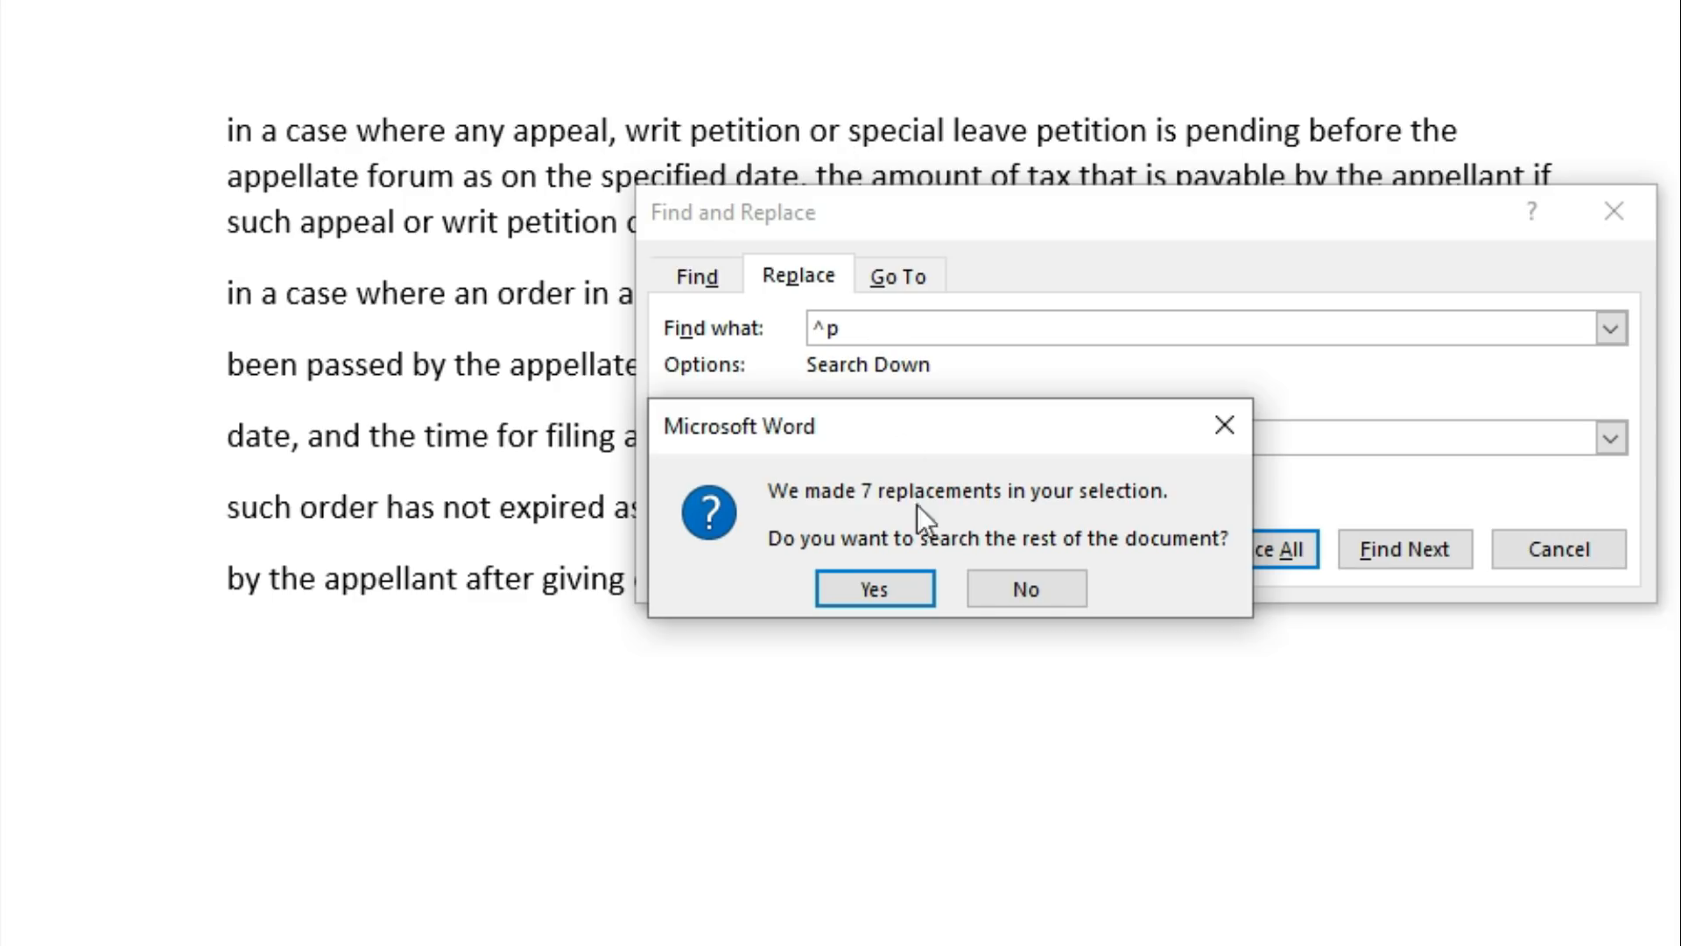
pyautogui.click(1030, 590)
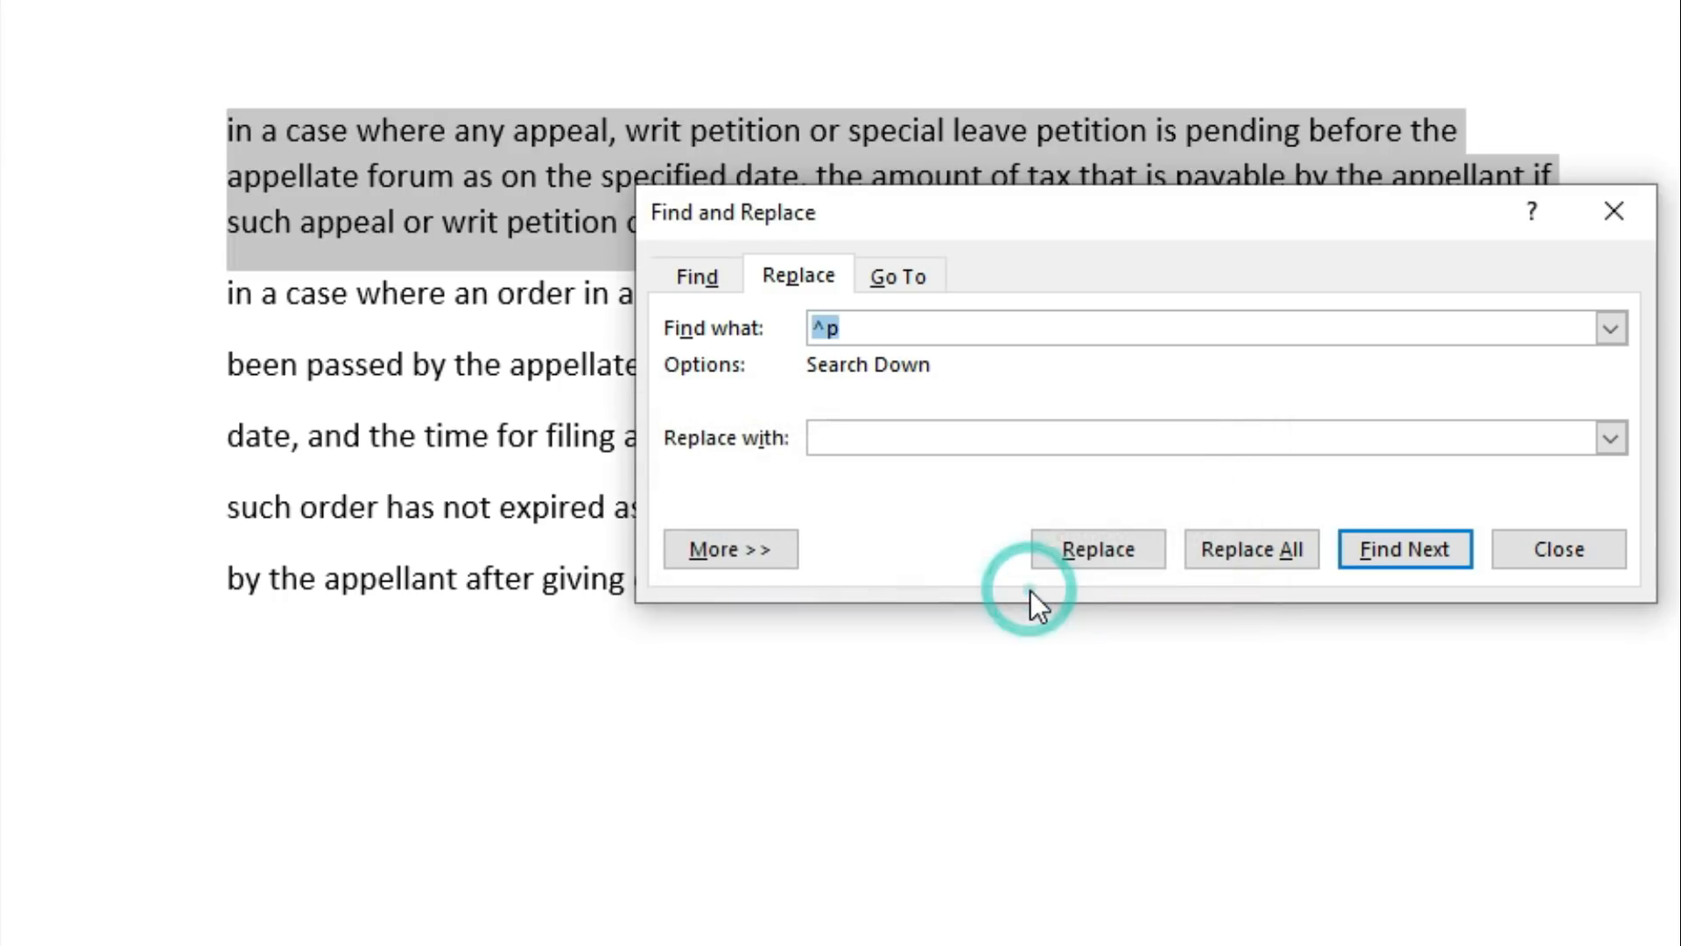
pyautogui.click(1552, 559)
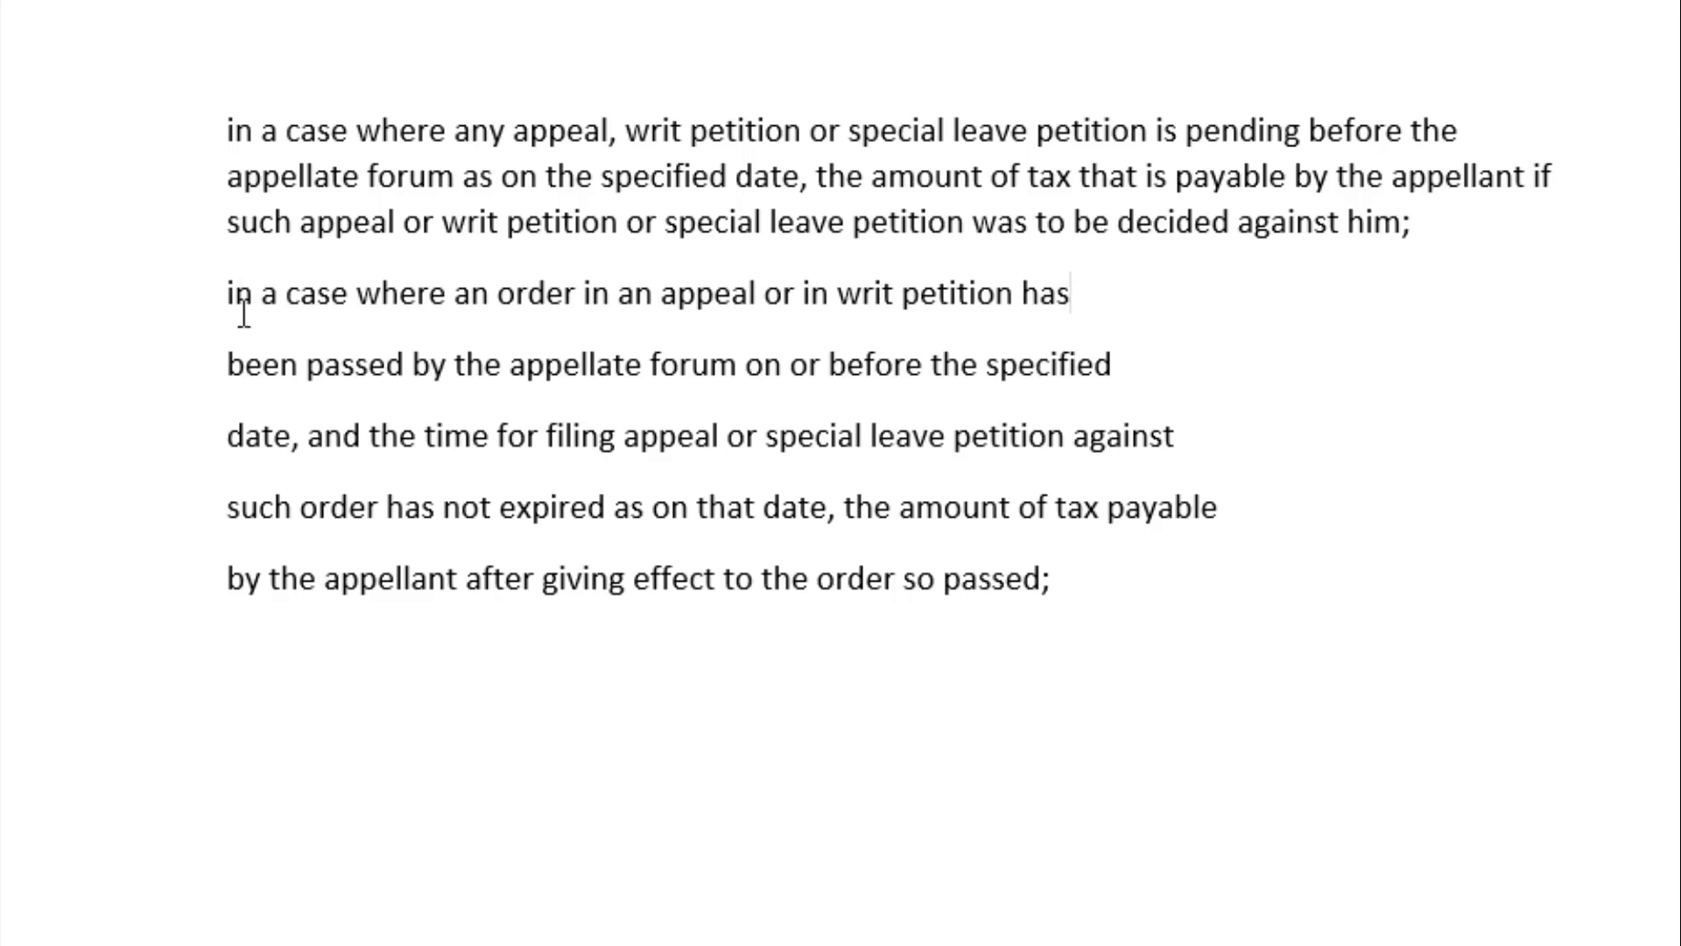
# Replace all paragraph marks (^p) with a space in the second passage only, from "in a case where an order" to "so passed;".
pyautogui.moveTo(224, 291); pyautogui.dragTo(1130, 691)
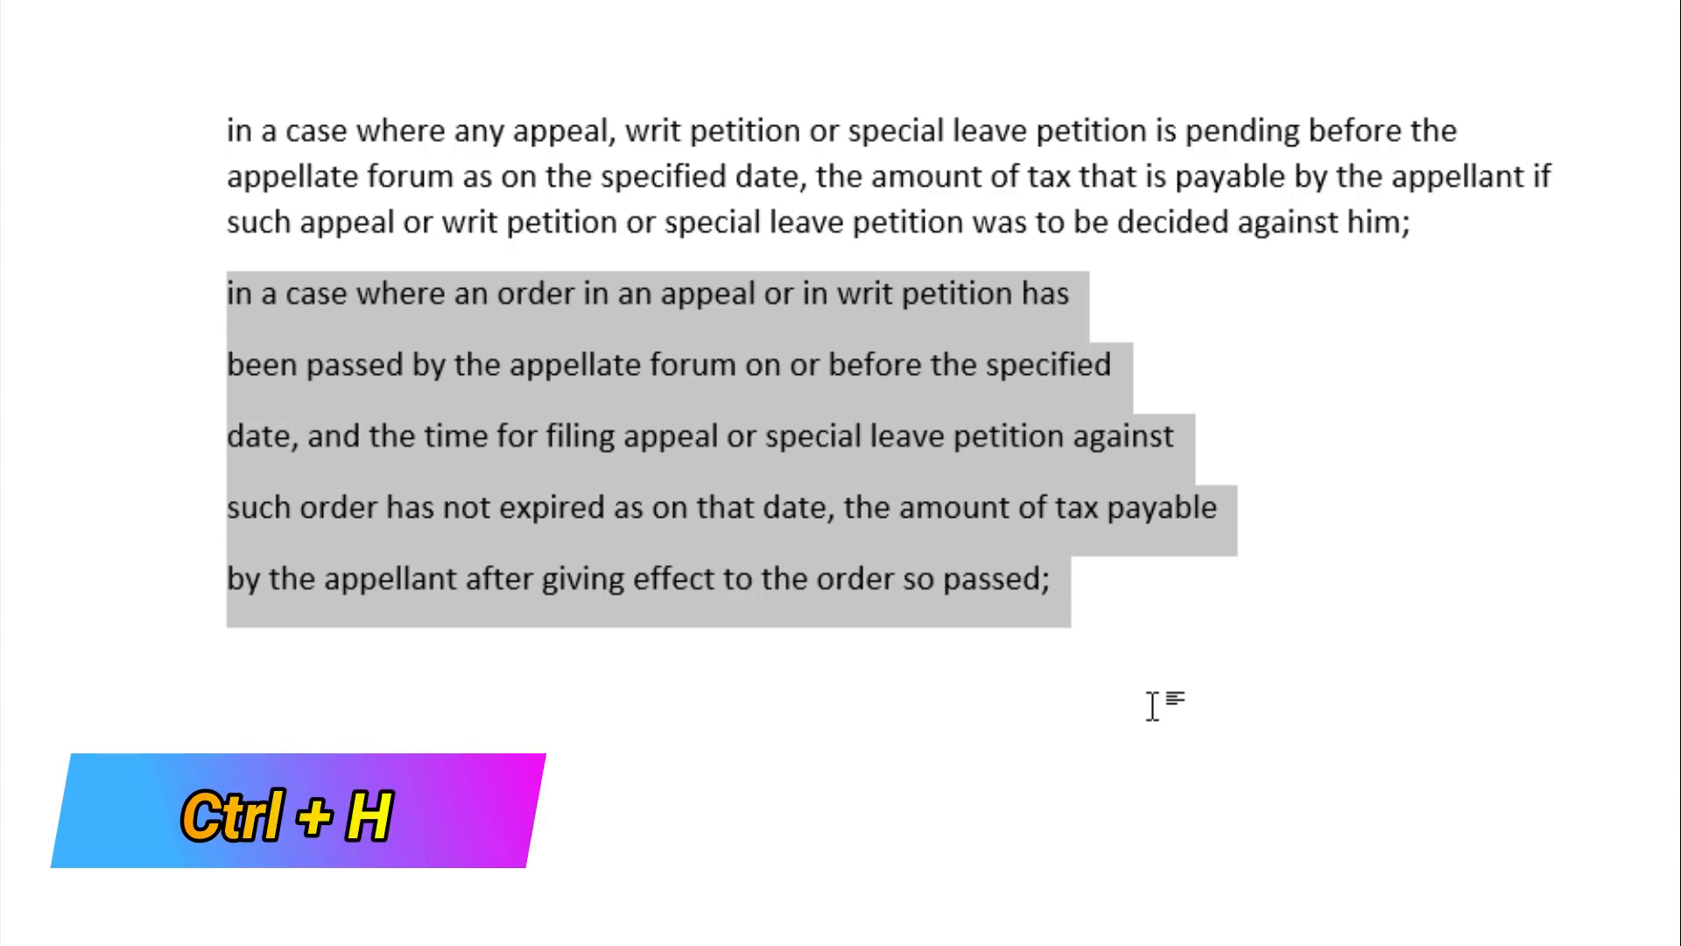
pyautogui.hotkey('ctrl', 'h')
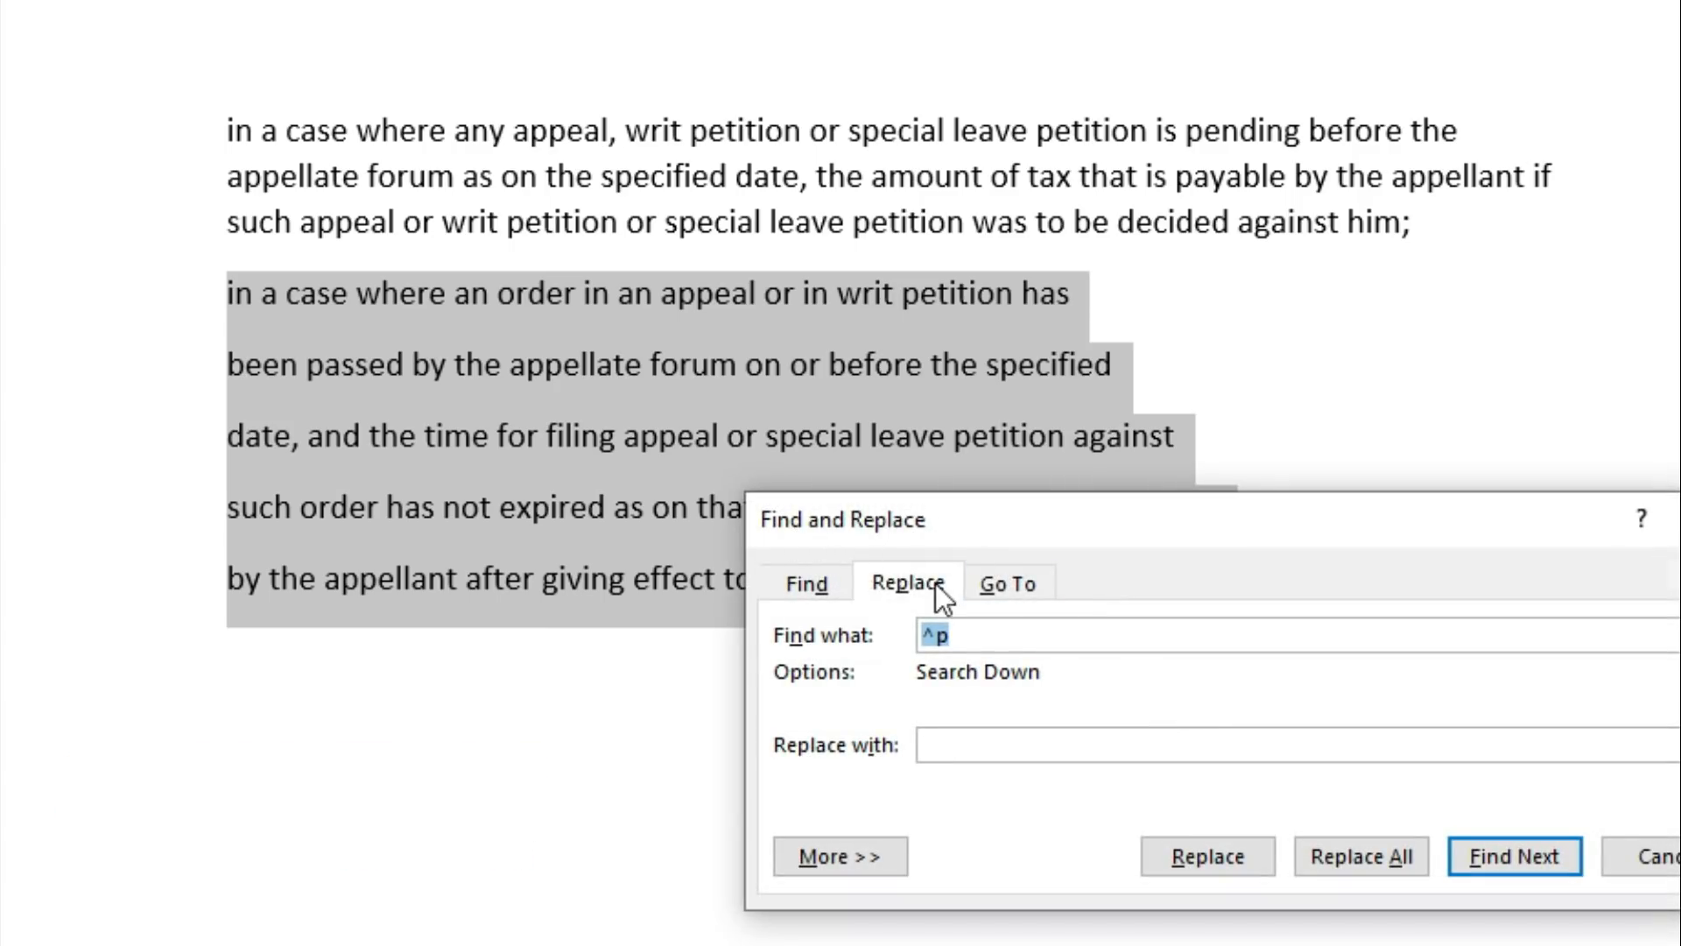
pyautogui.click(963, 640)
pyautogui.click(969, 746)
pyautogui.click(940, 746)
pyautogui.click(960, 751)
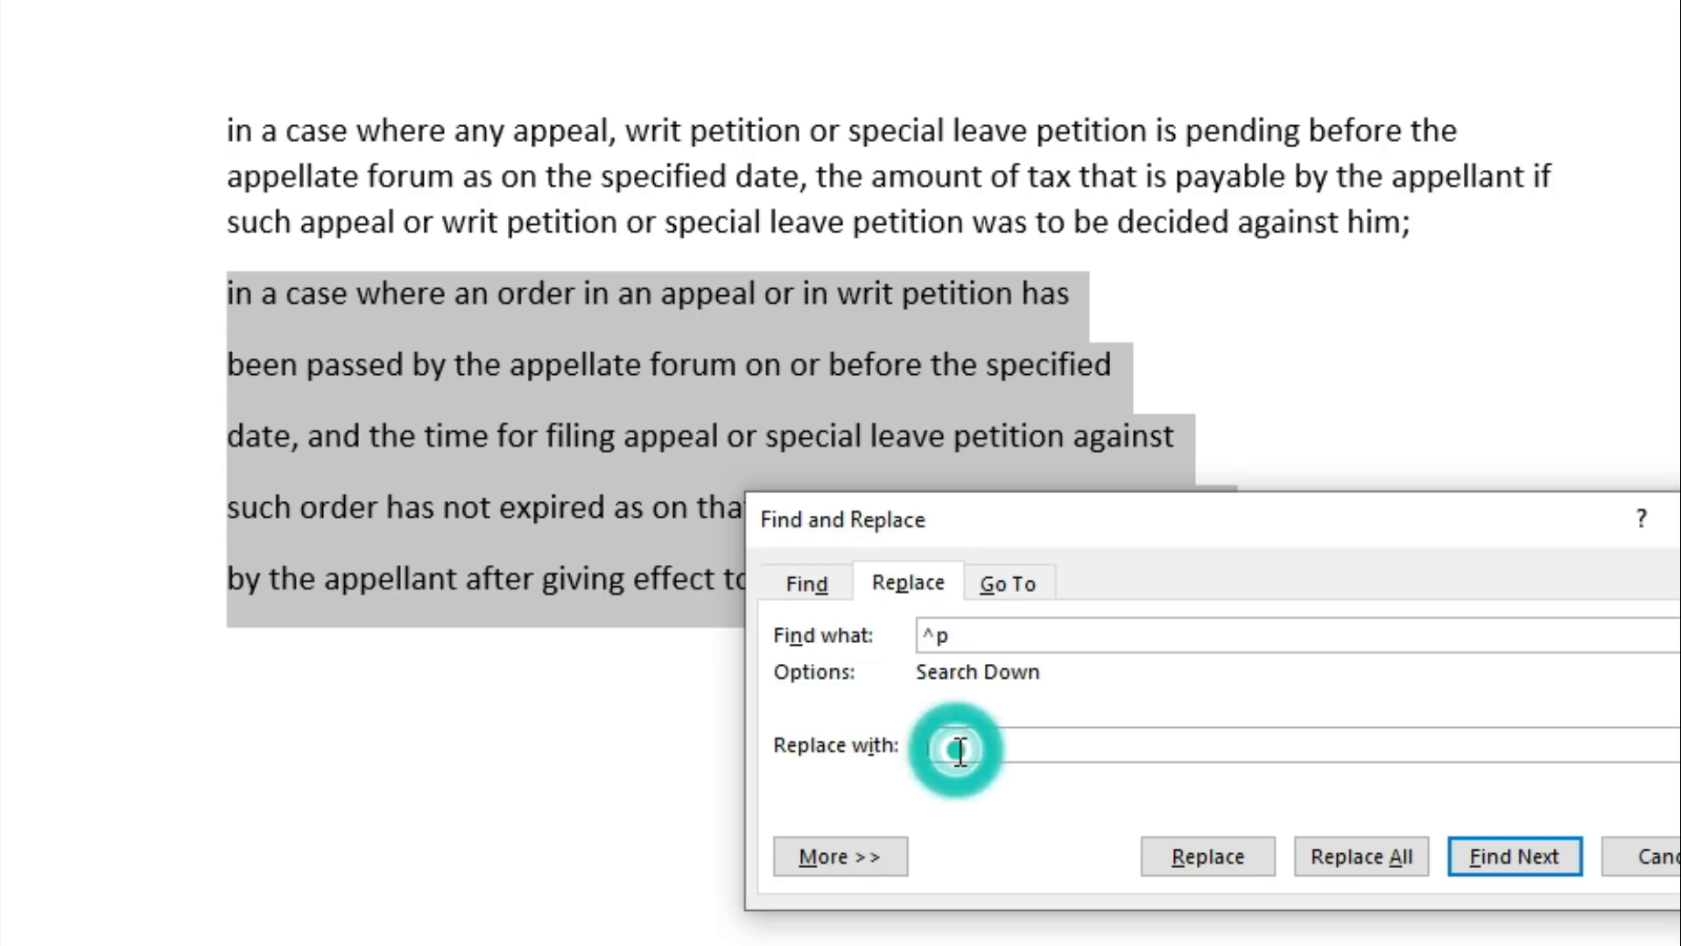
pyautogui.click(1357, 857)
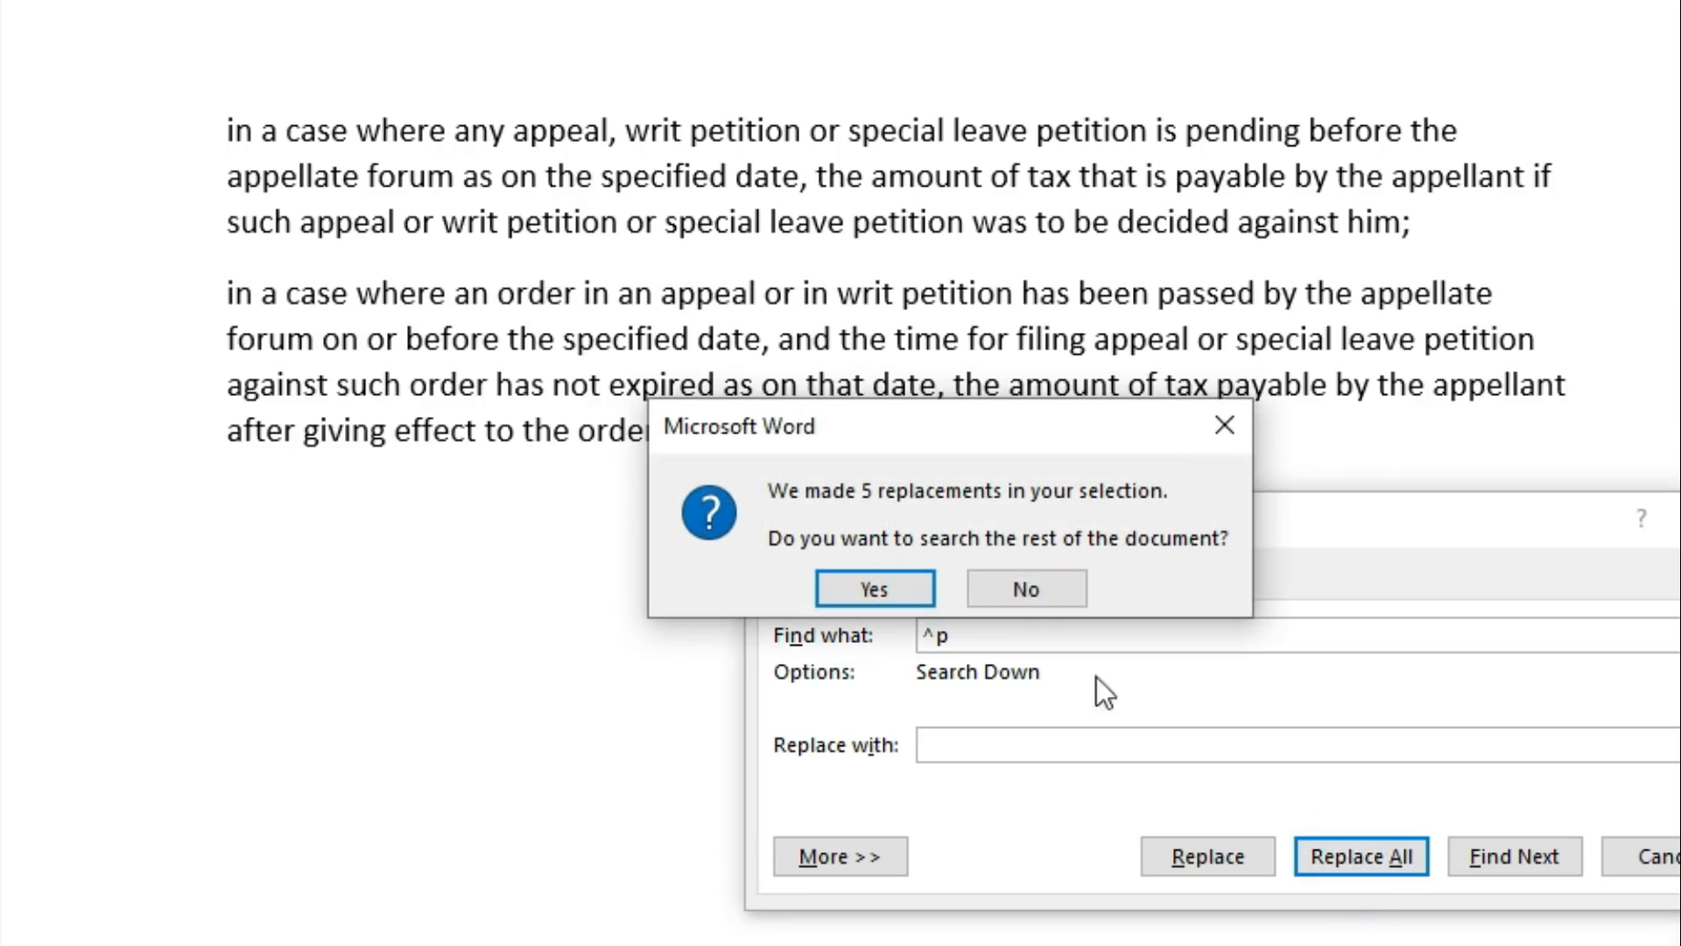
pyautogui.moveTo(964, 445); pyautogui.dragTo(627, 556)
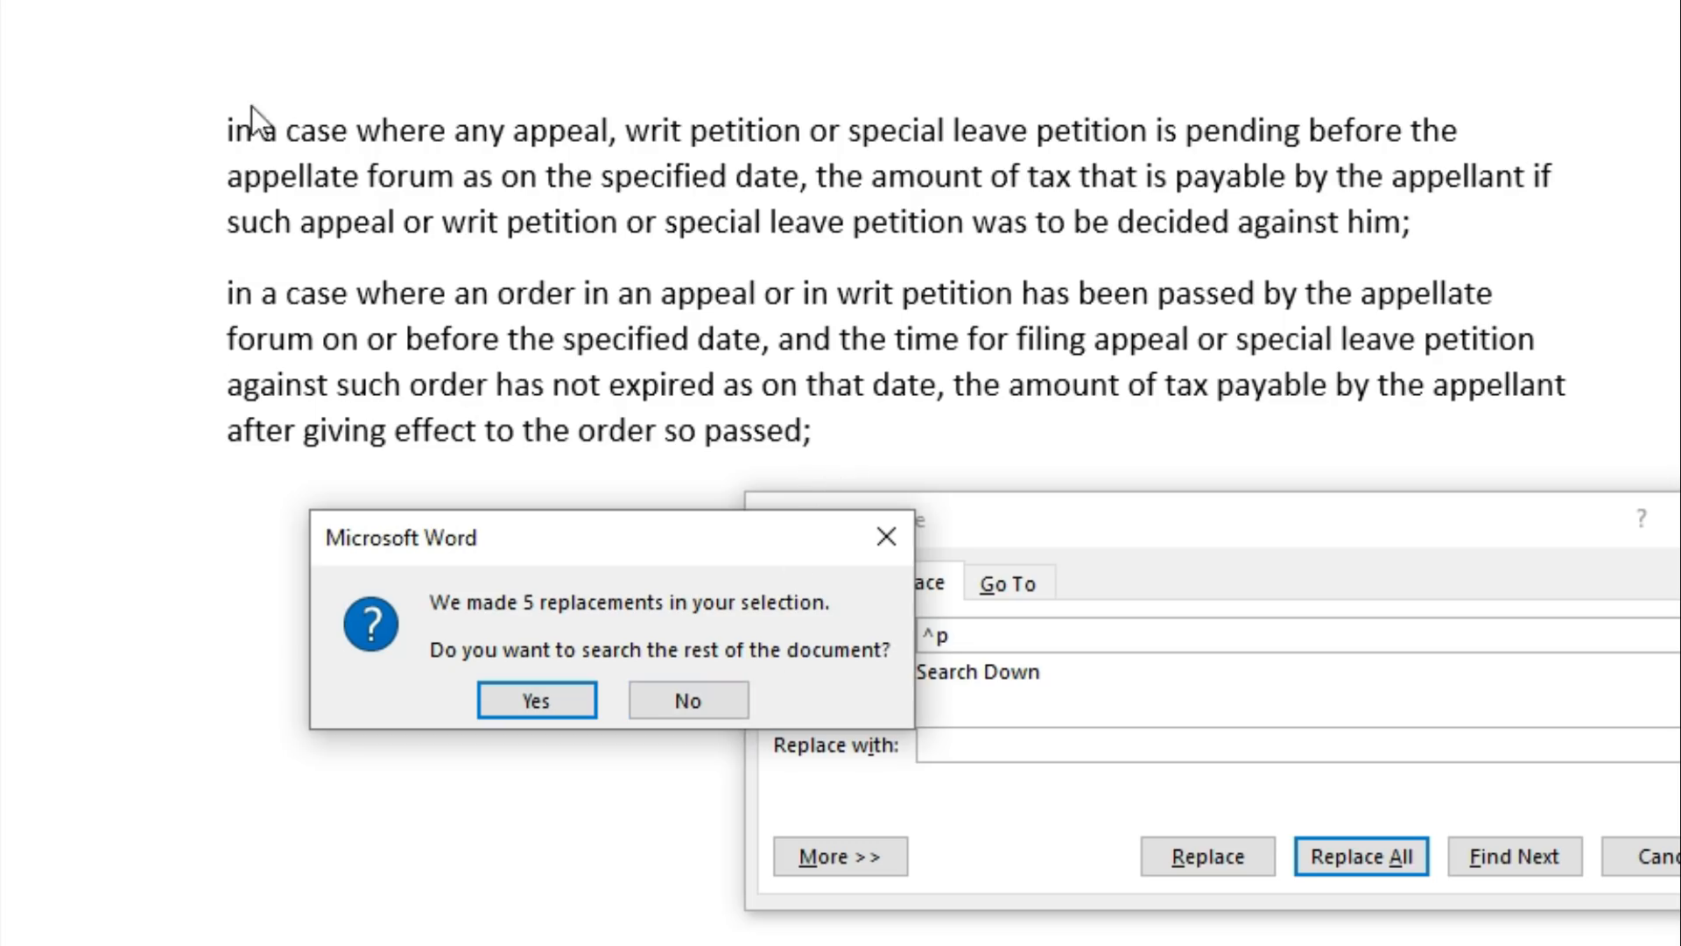
pyautogui.click(688, 700)
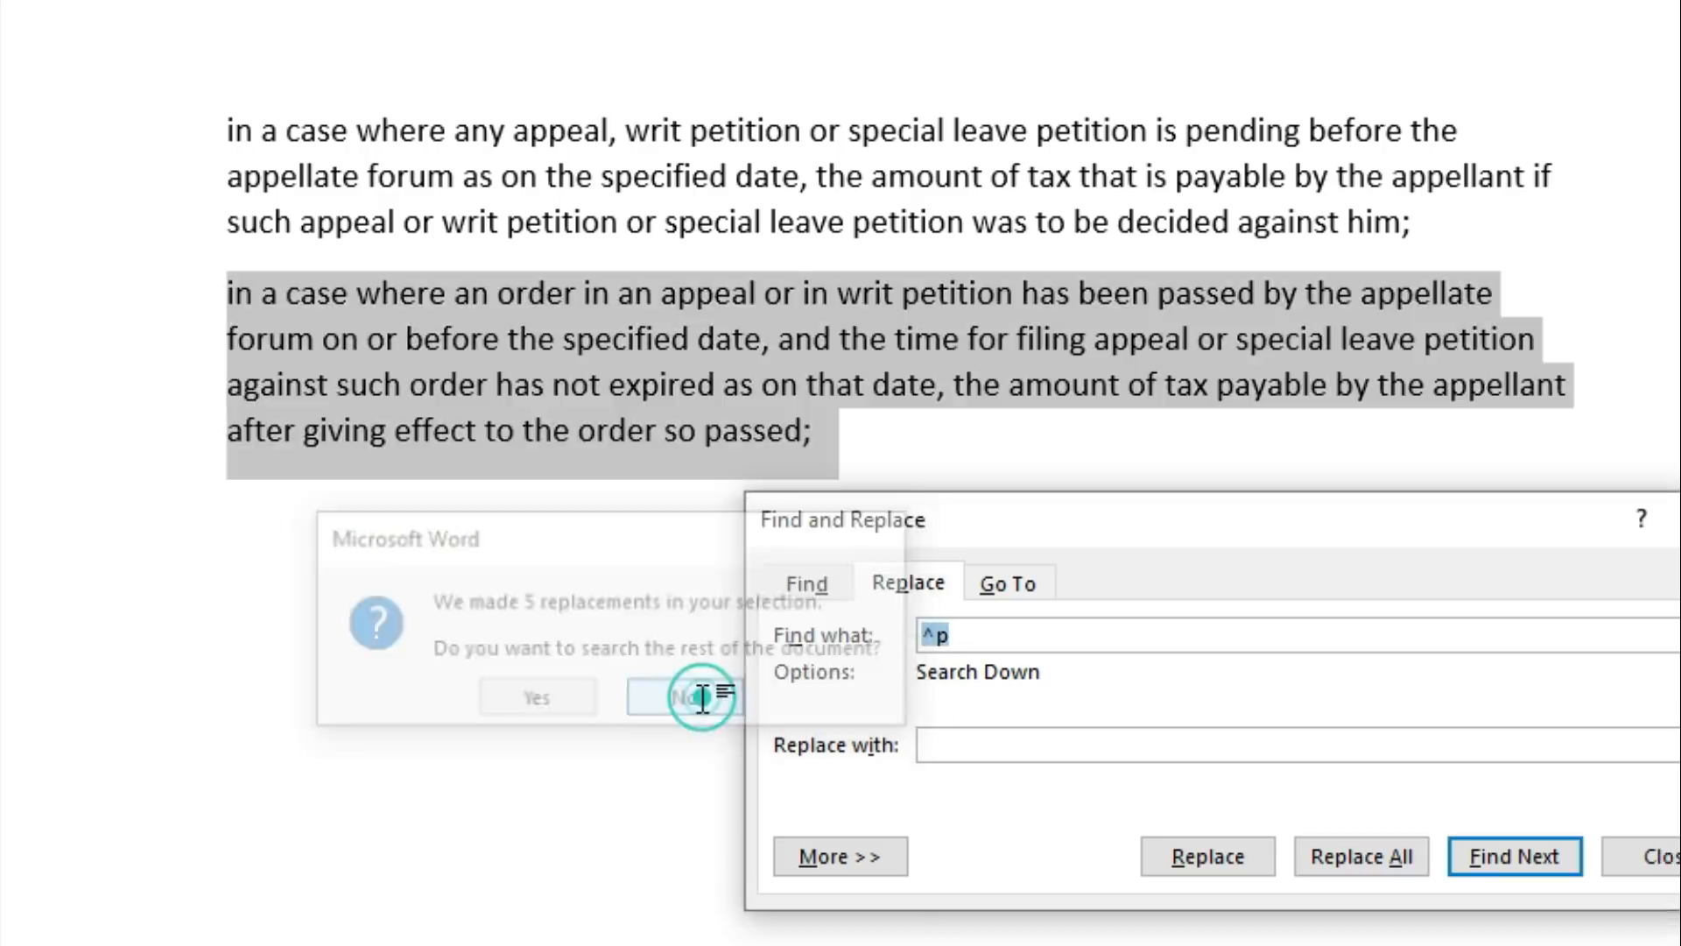
pyautogui.click(1644, 856)
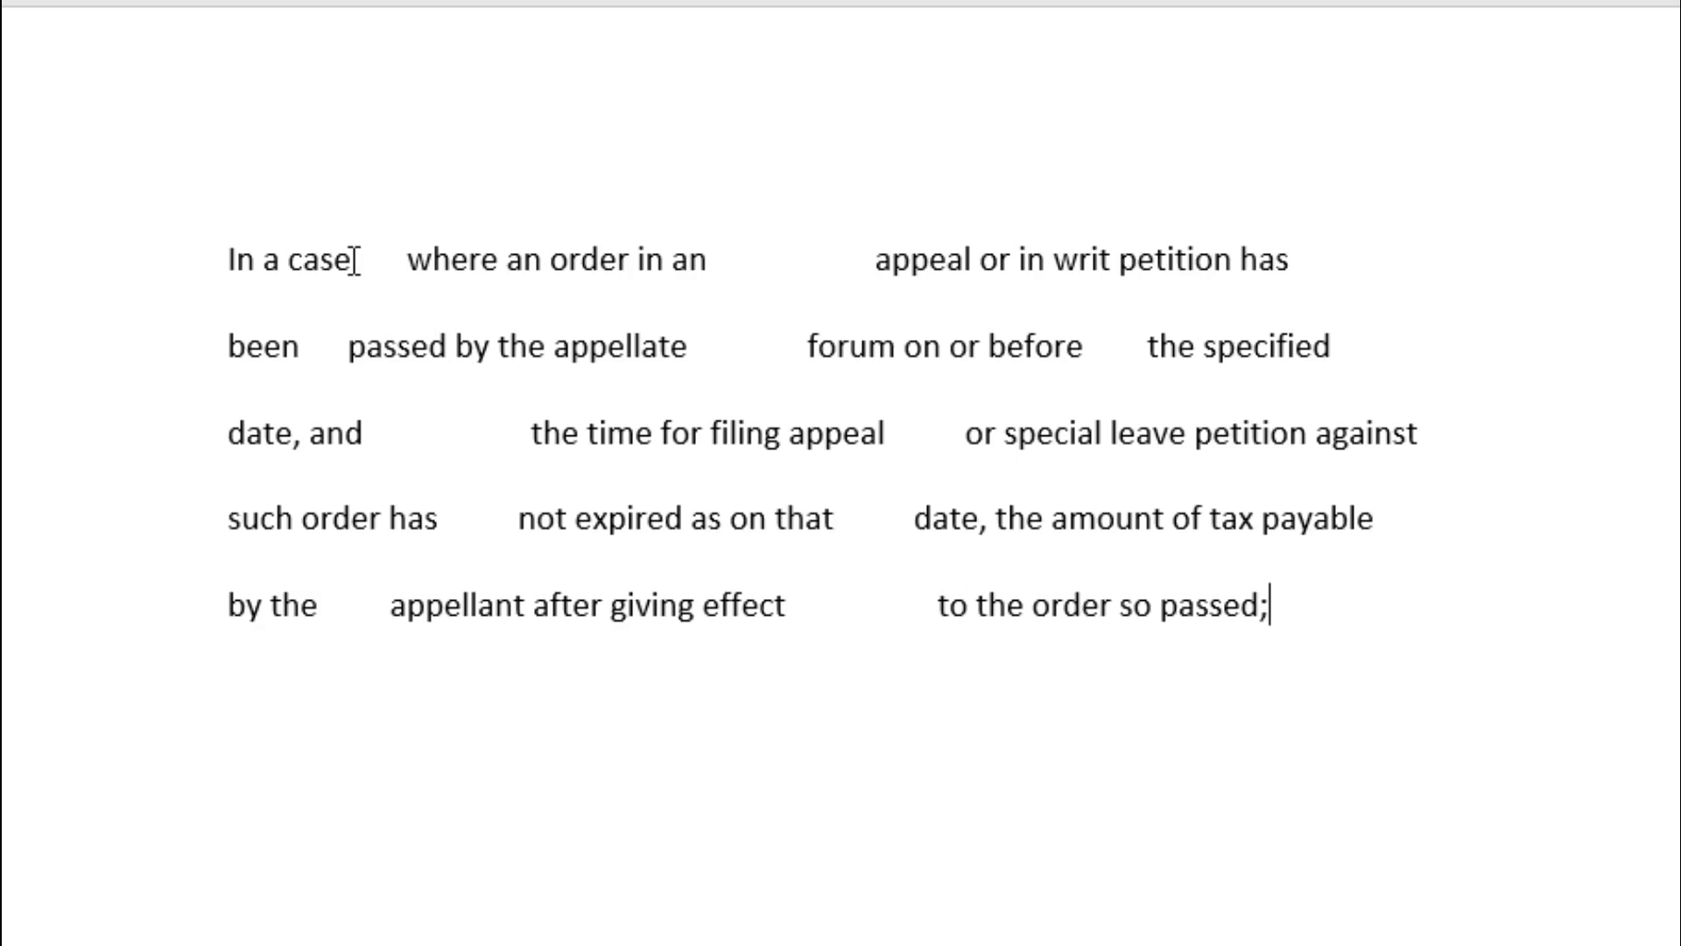
# Examine the uneven gaps between words in the first three lines of the passage.
pyautogui.moveTo(350, 260); pyautogui.dragTo(401, 260)
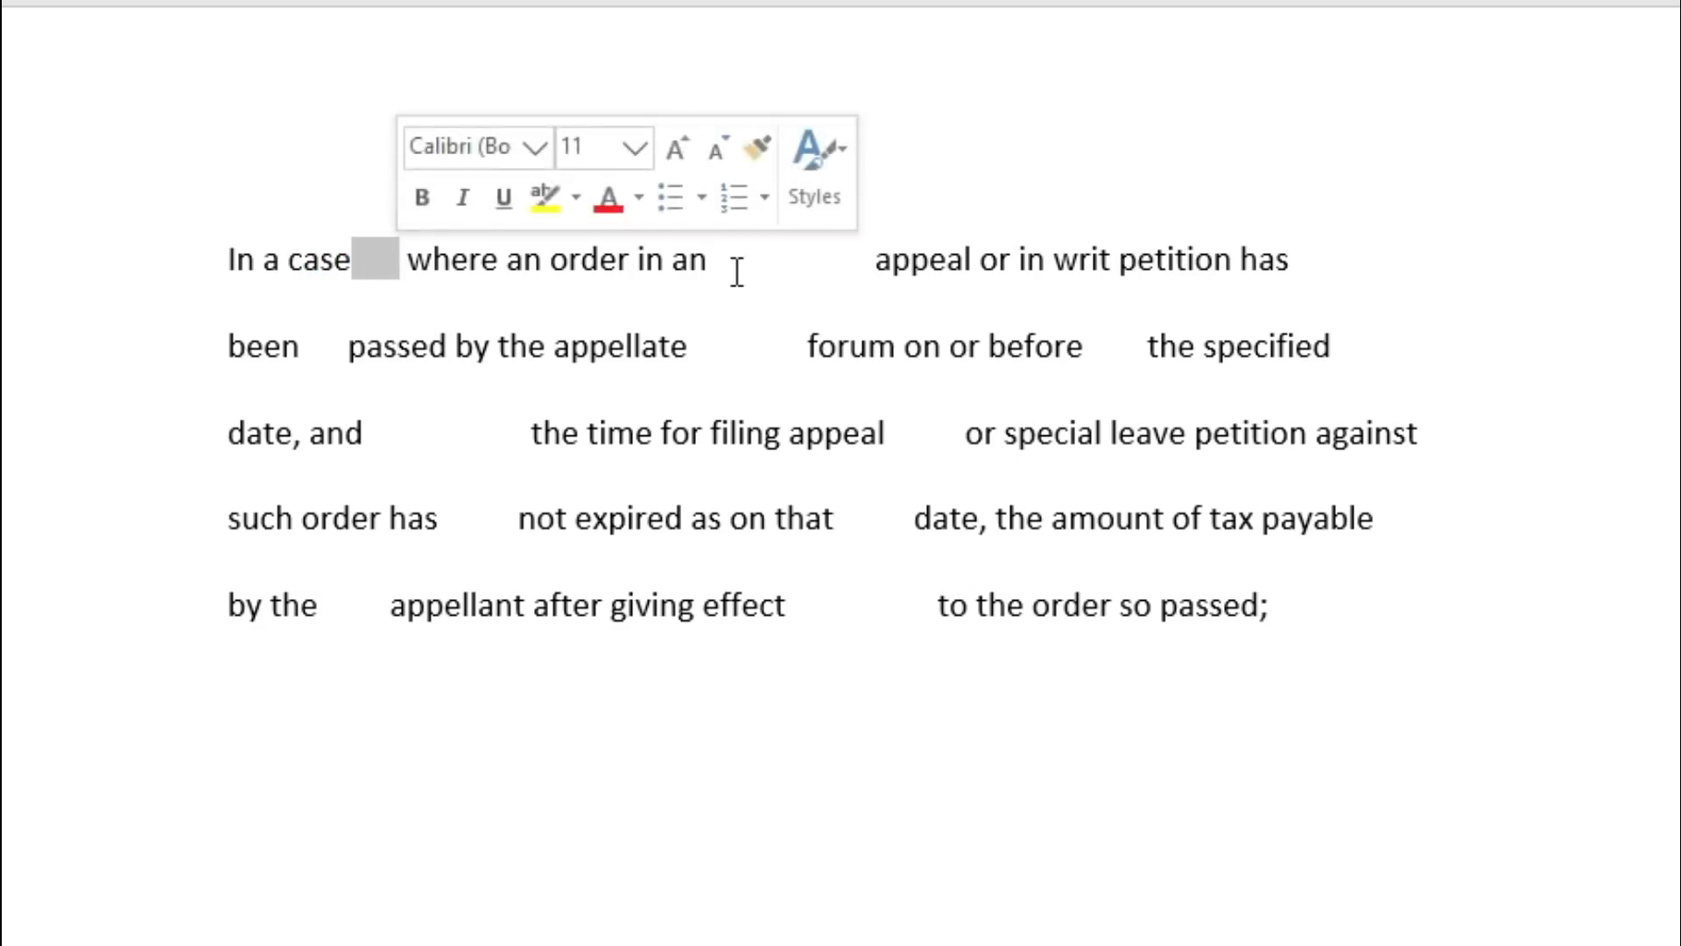
pyautogui.moveTo(707, 260); pyautogui.dragTo(876, 267)
pyautogui.moveTo(691, 350); pyautogui.dragTo(799, 350)
pyautogui.moveTo(531, 436); pyautogui.dragTo(366, 432)
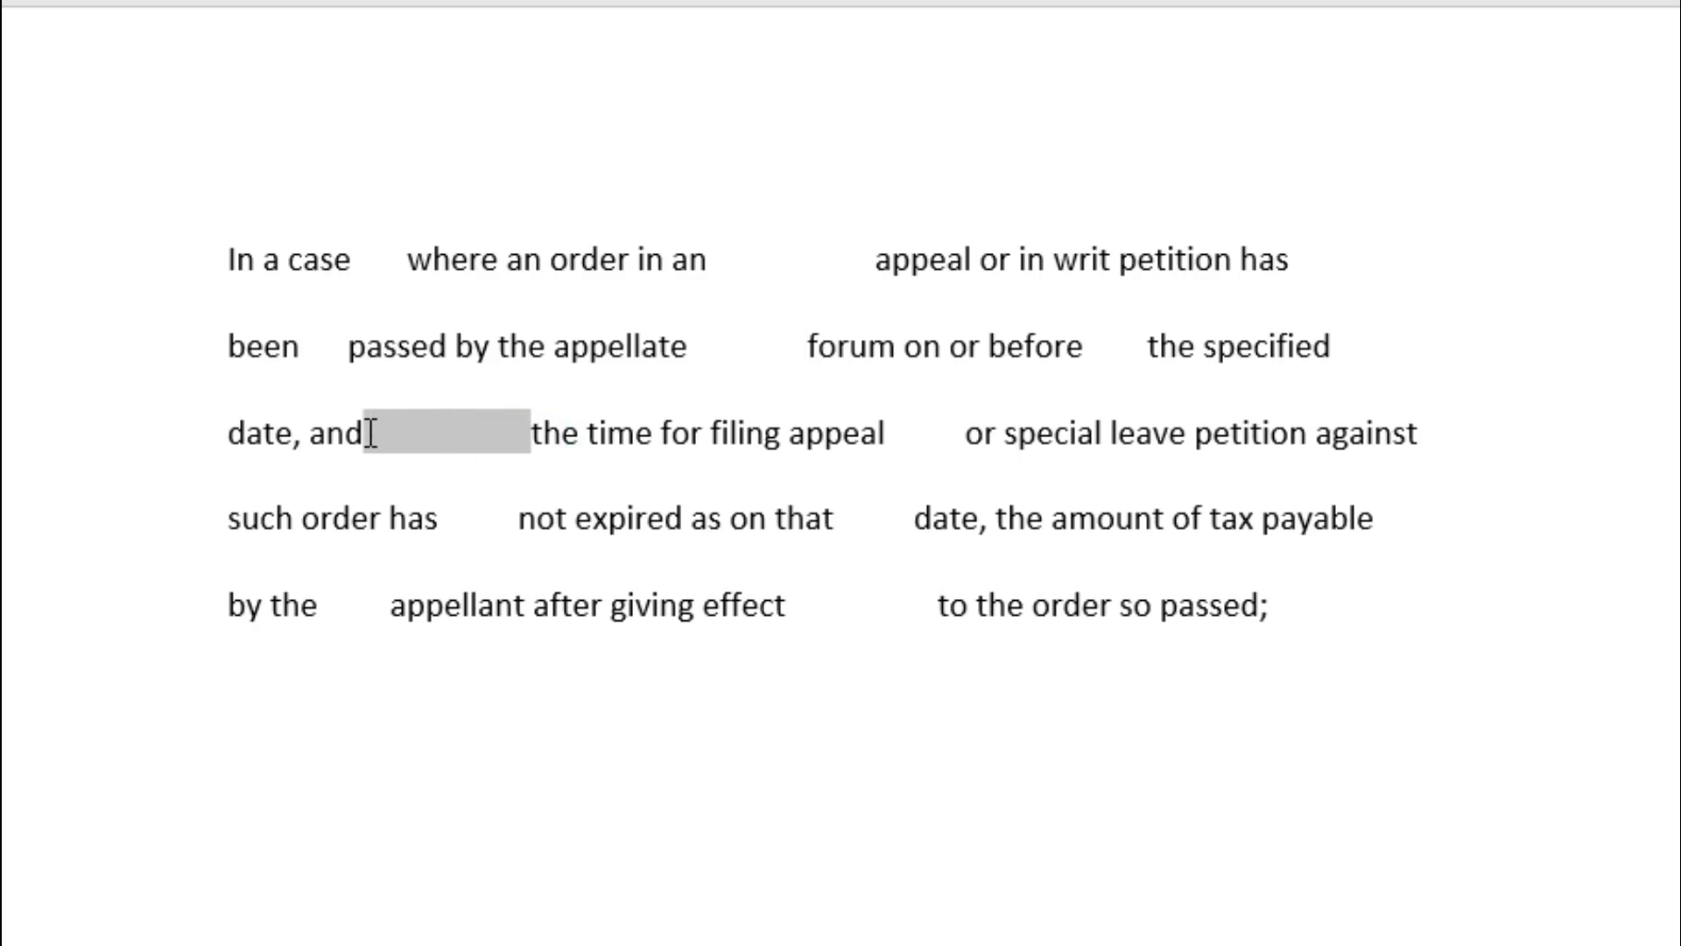
pyautogui.click(469, 515)
# Replace all white space (^w) with a single space throughout the five-line passage, limiting the replacement to that selection.
pyautogui.moveTo(228, 260); pyautogui.dragTo(1305, 634)
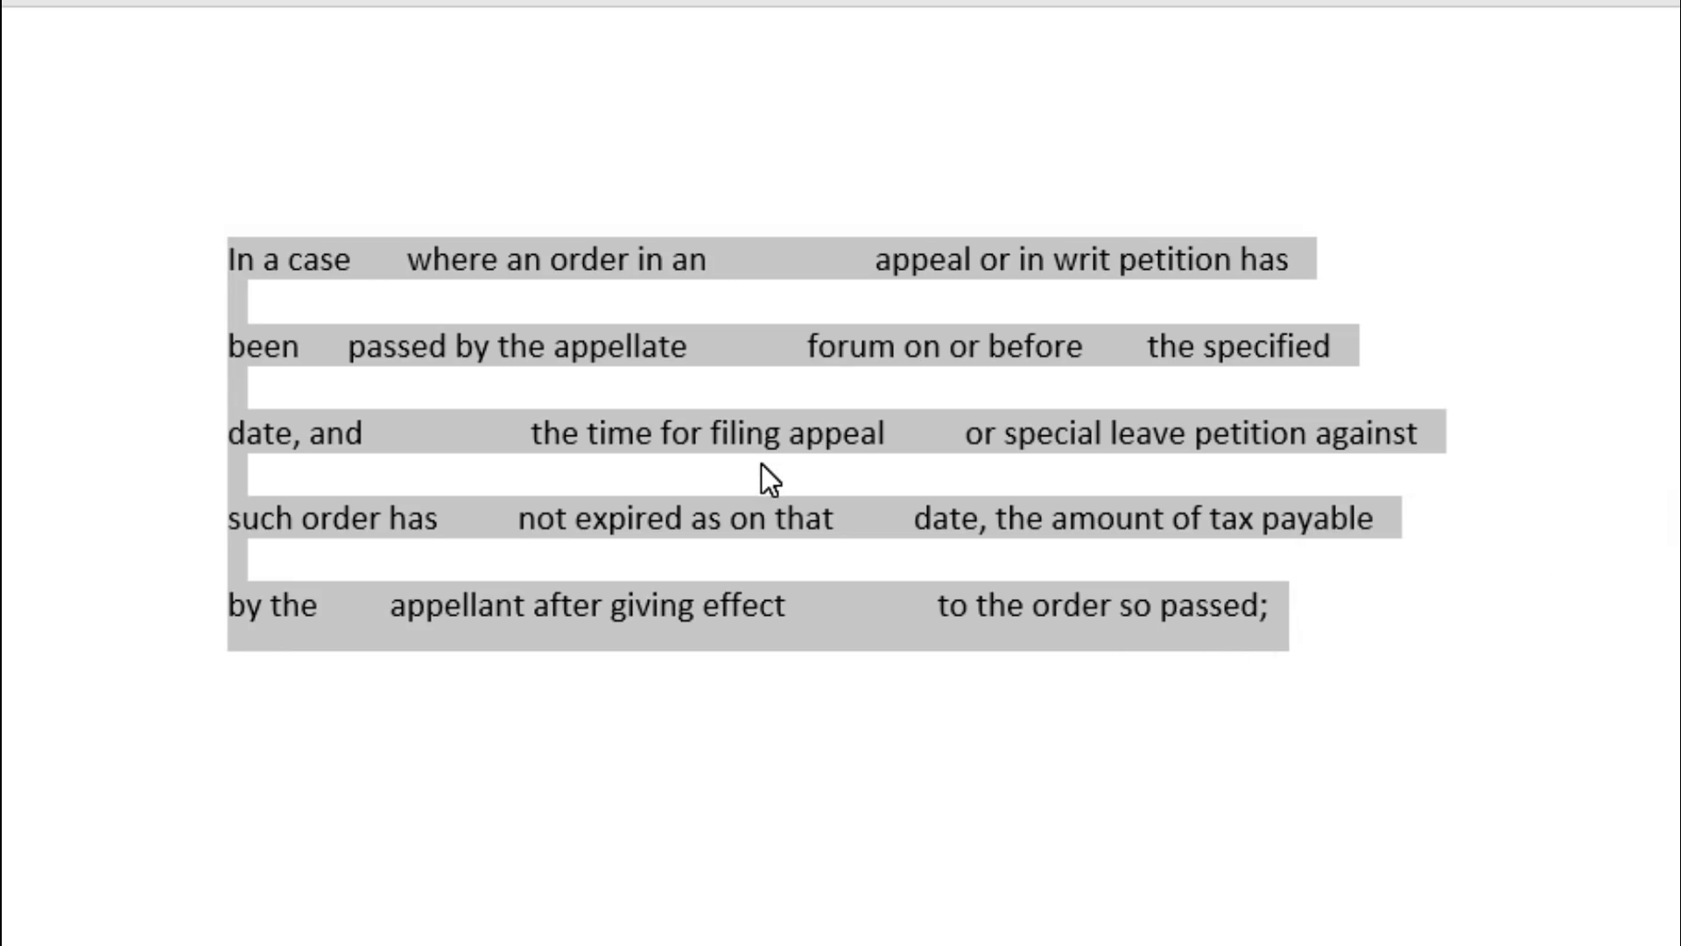
pyautogui.hotkey('ctrl', 'h')
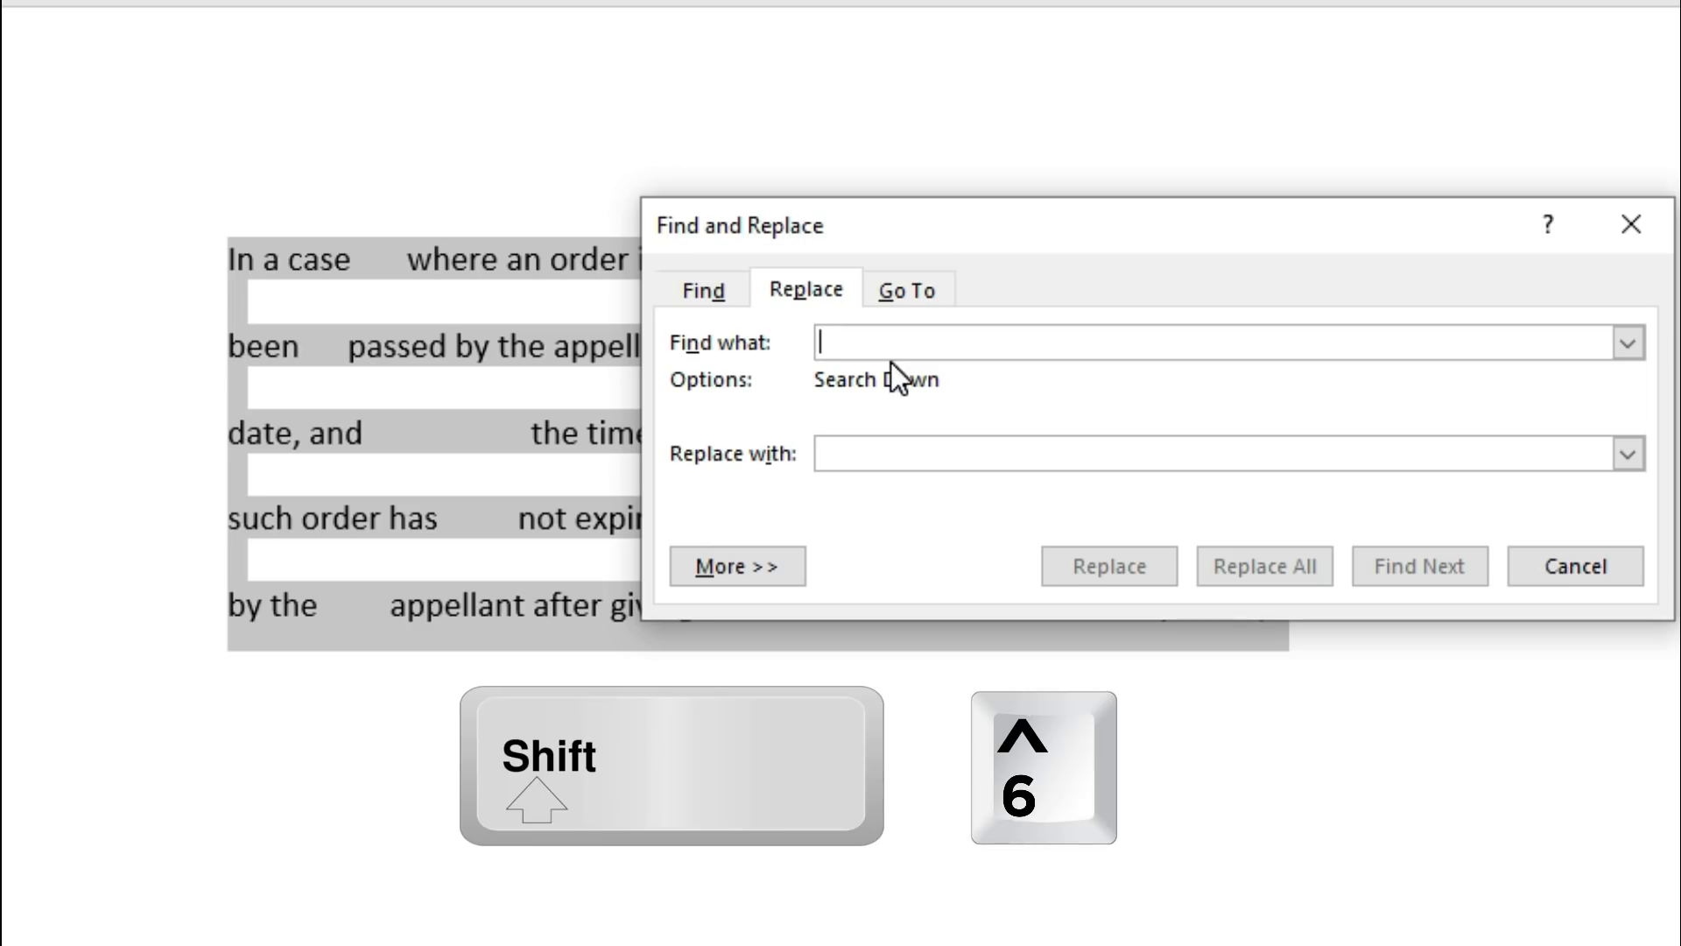
pyautogui.write('^')
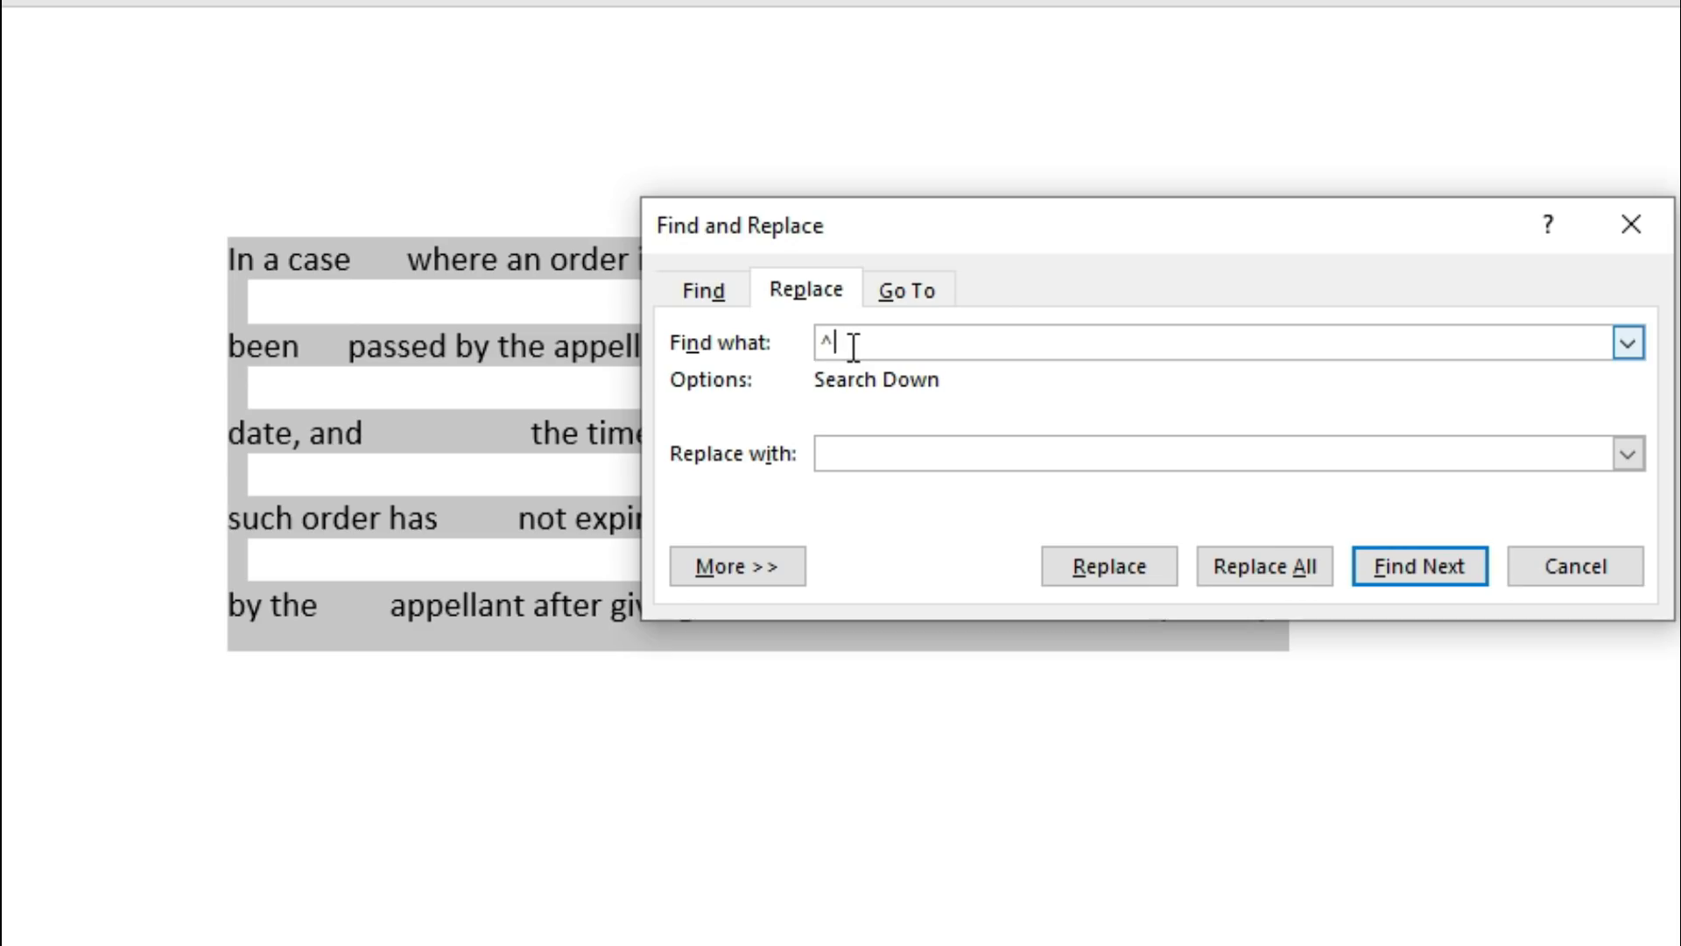
pyautogui.write('w')
pyautogui.click(849, 454)
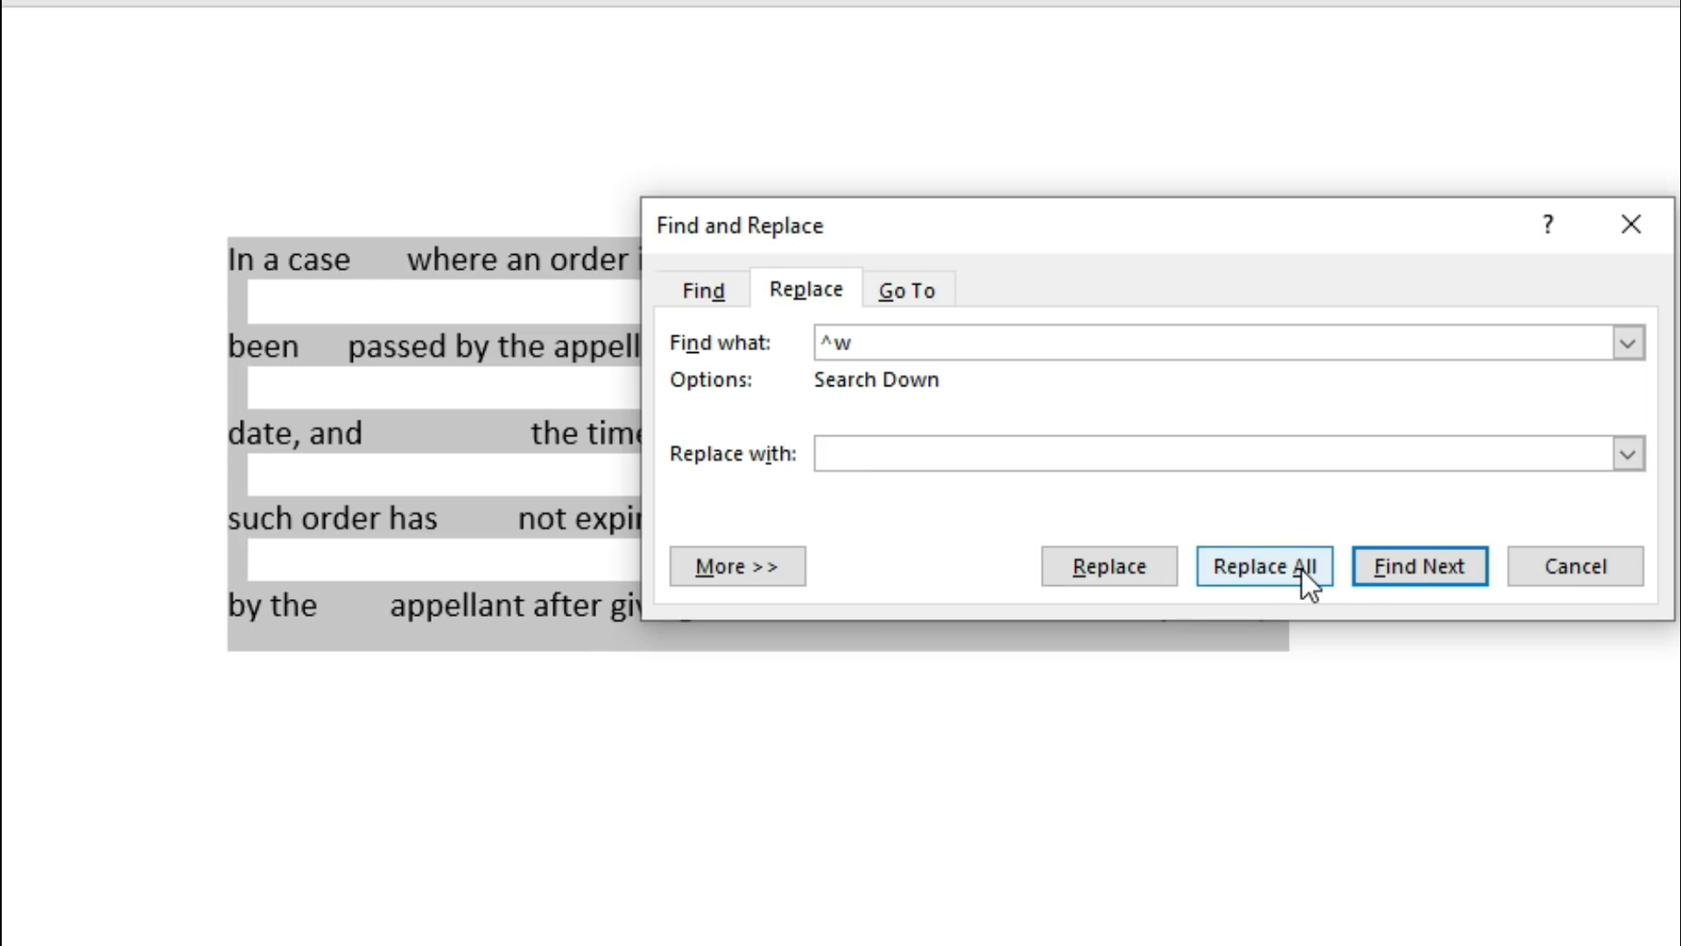
pyautogui.click(1271, 569)
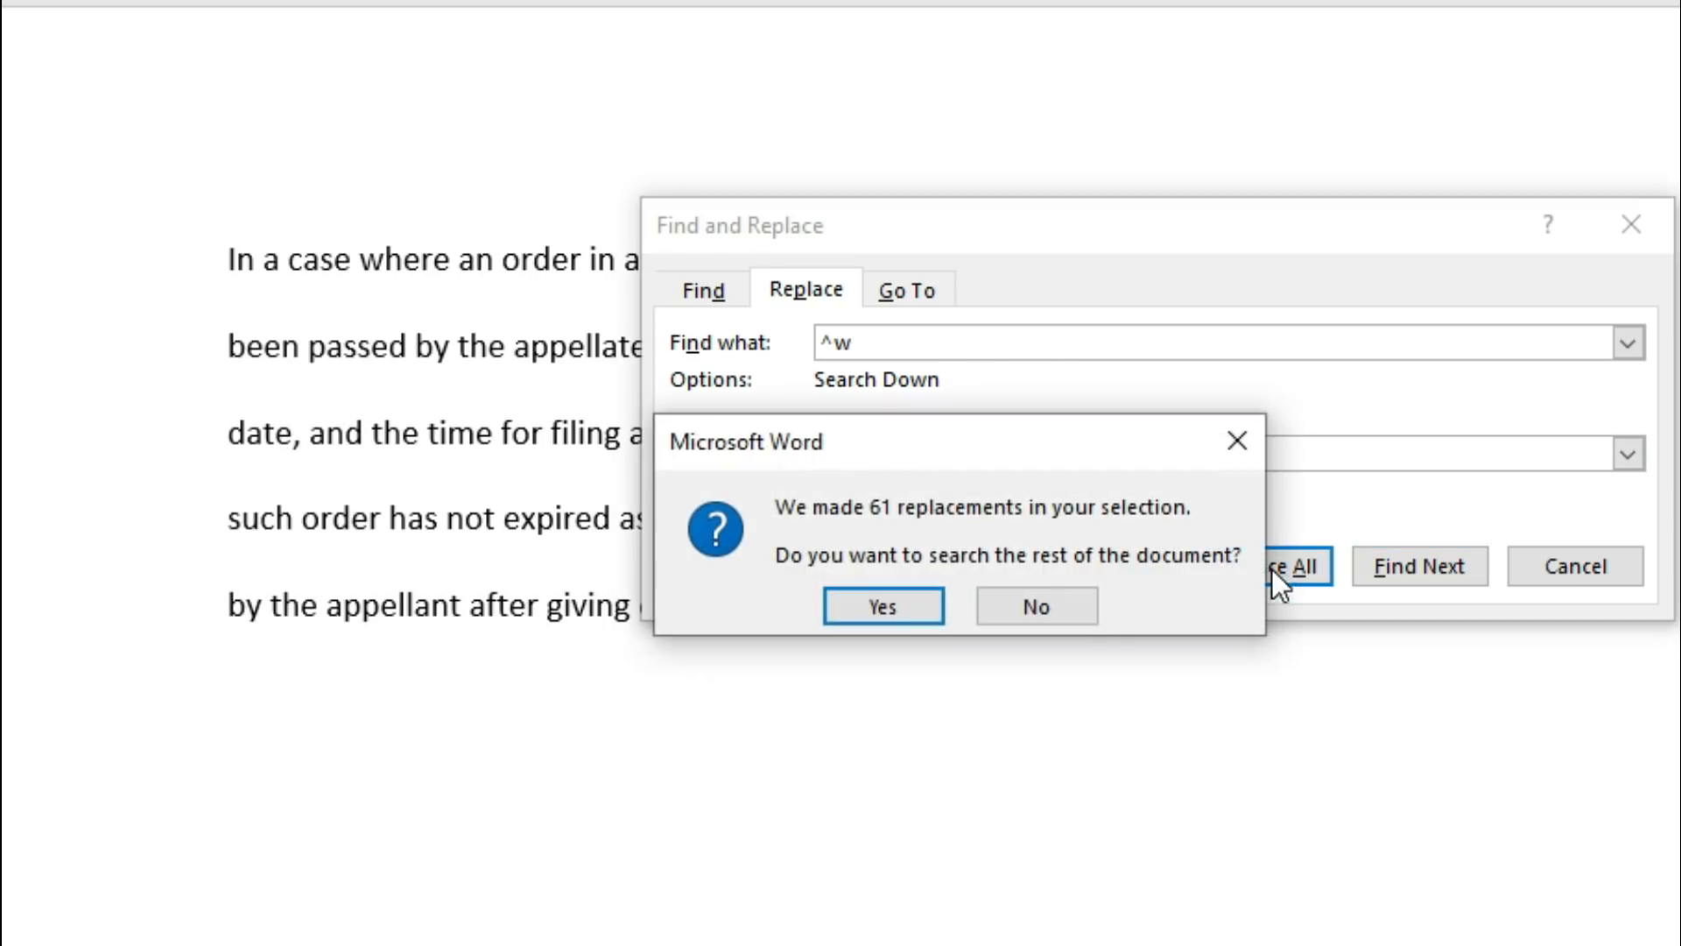
pyautogui.click(1044, 611)
pyautogui.click(1536, 569)
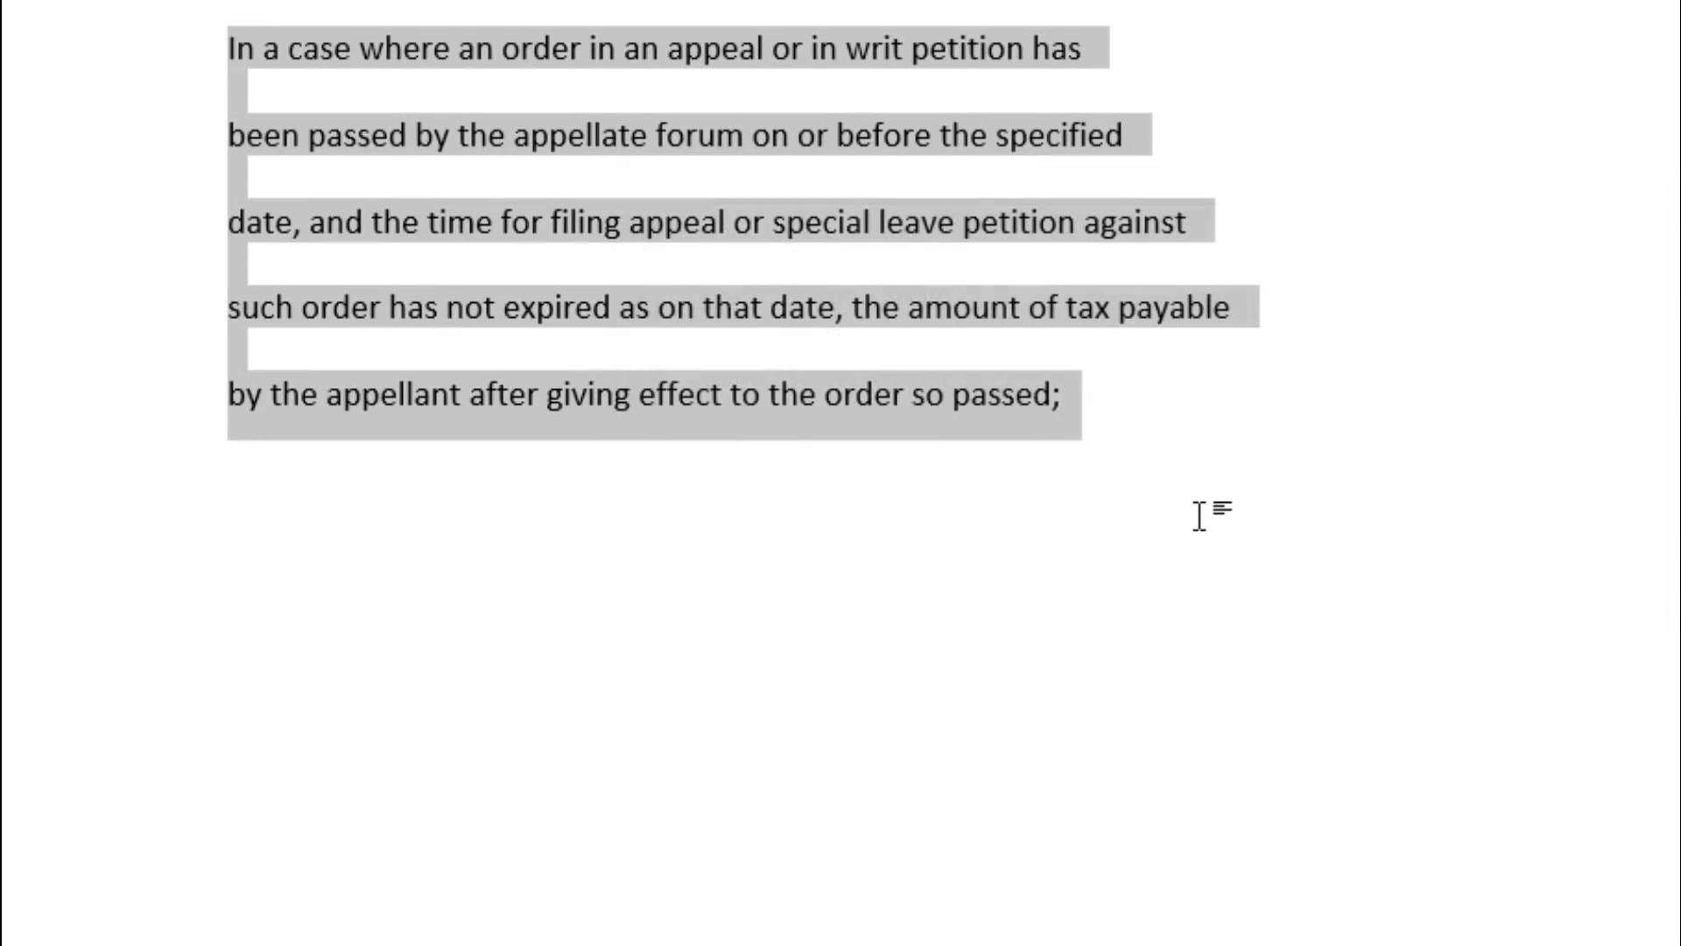
# Check the word spacing in the first line and the line breaks at the line ends of the passage.
pyautogui.scroll(2, 1206, 521)
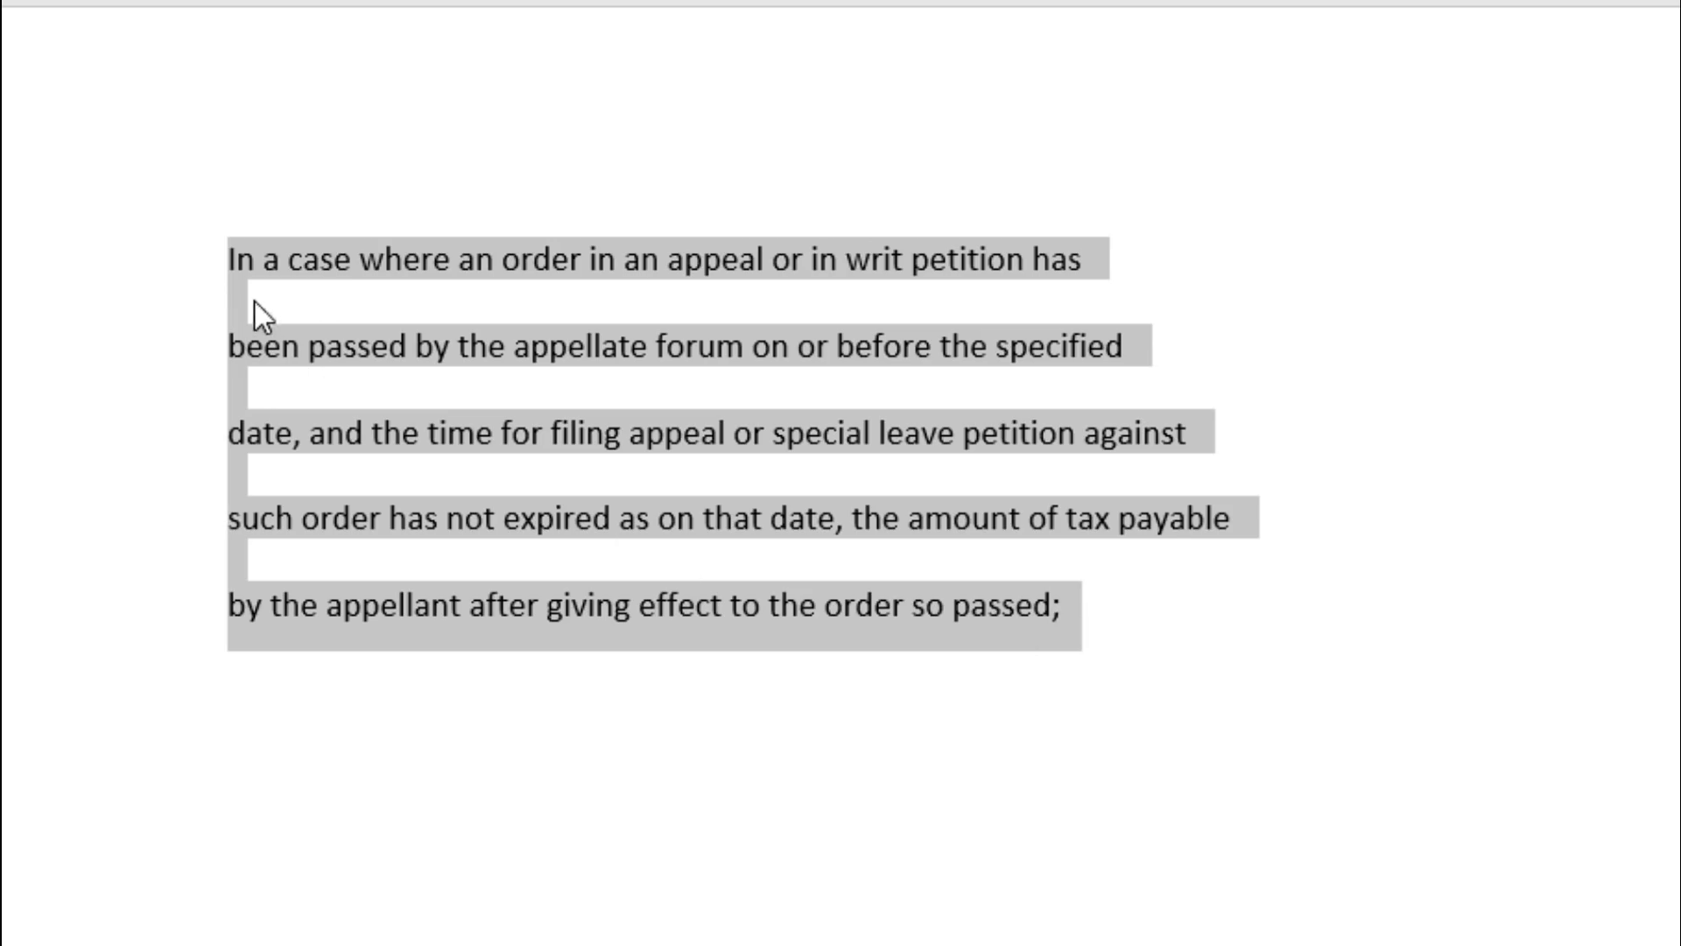
pyautogui.click(277, 265)
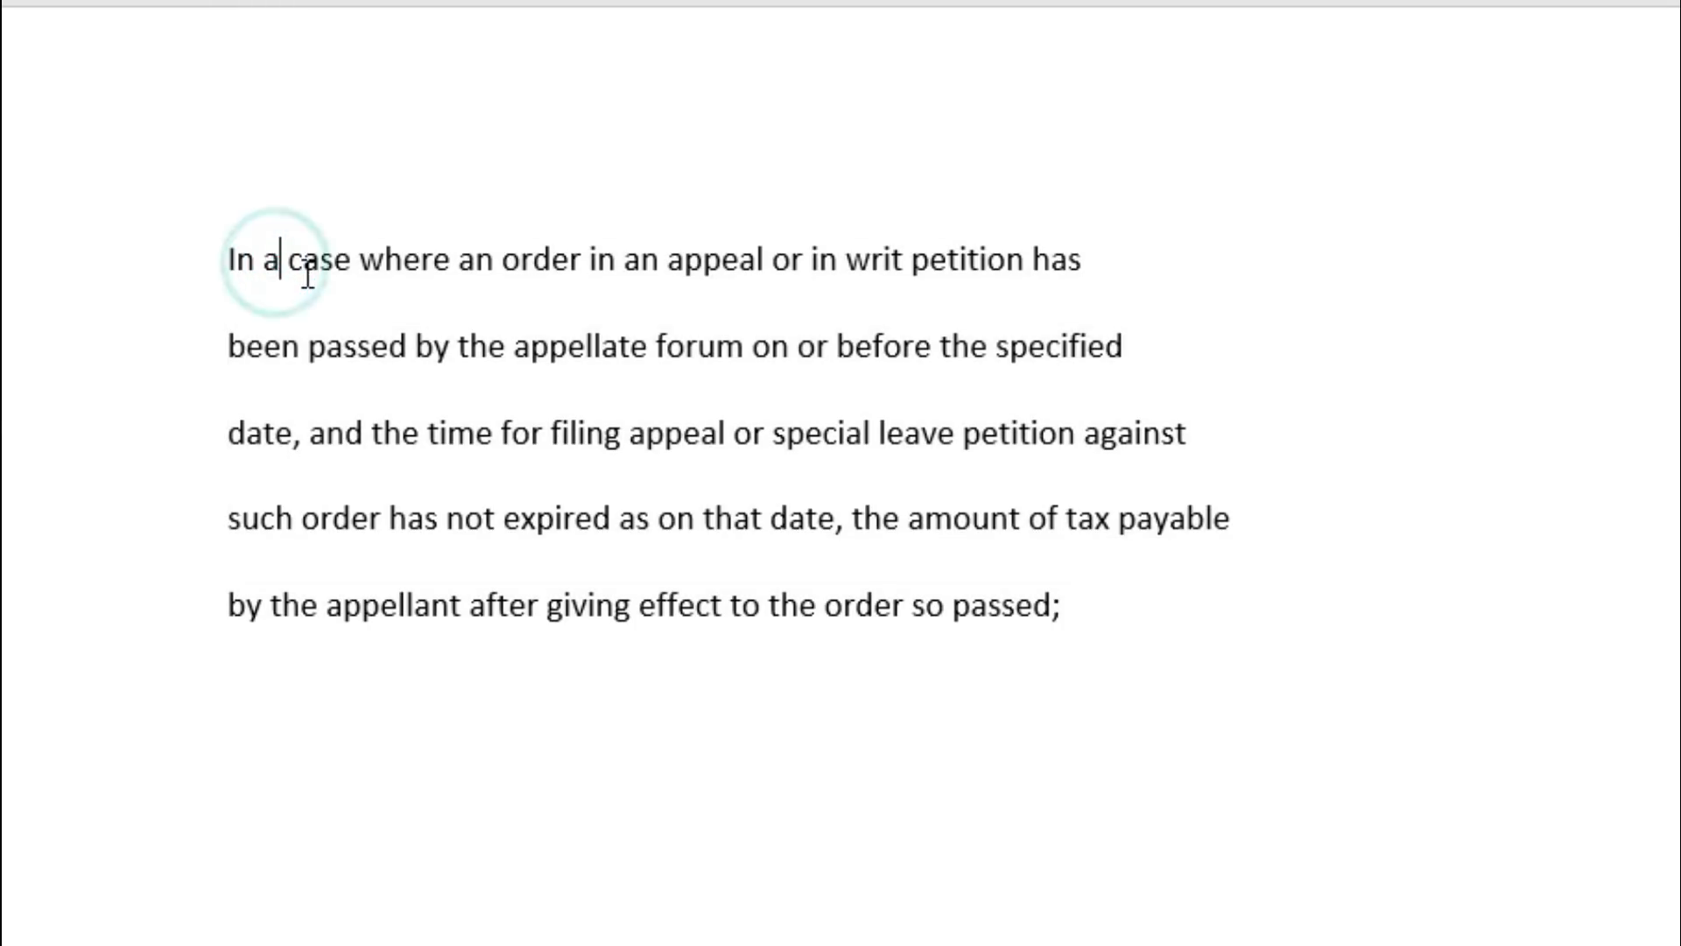
pyautogui.click(357, 261)
pyautogui.click(497, 257)
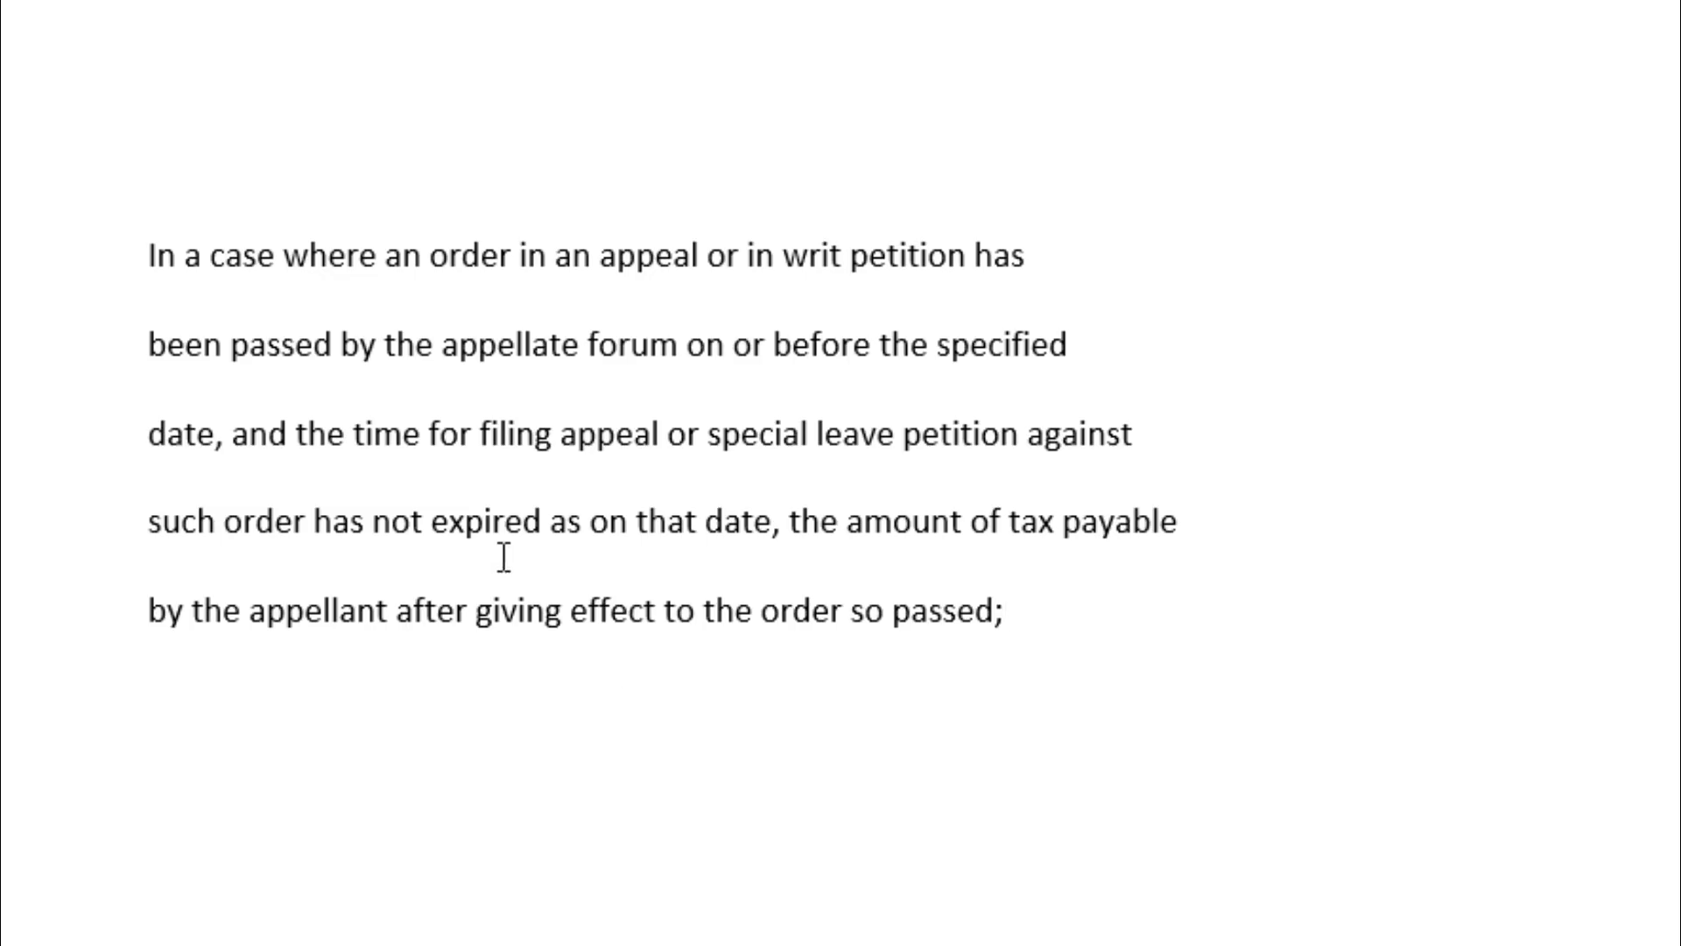
pyautogui.moveTo(1026, 249); pyautogui.dragTo(1105, 335)
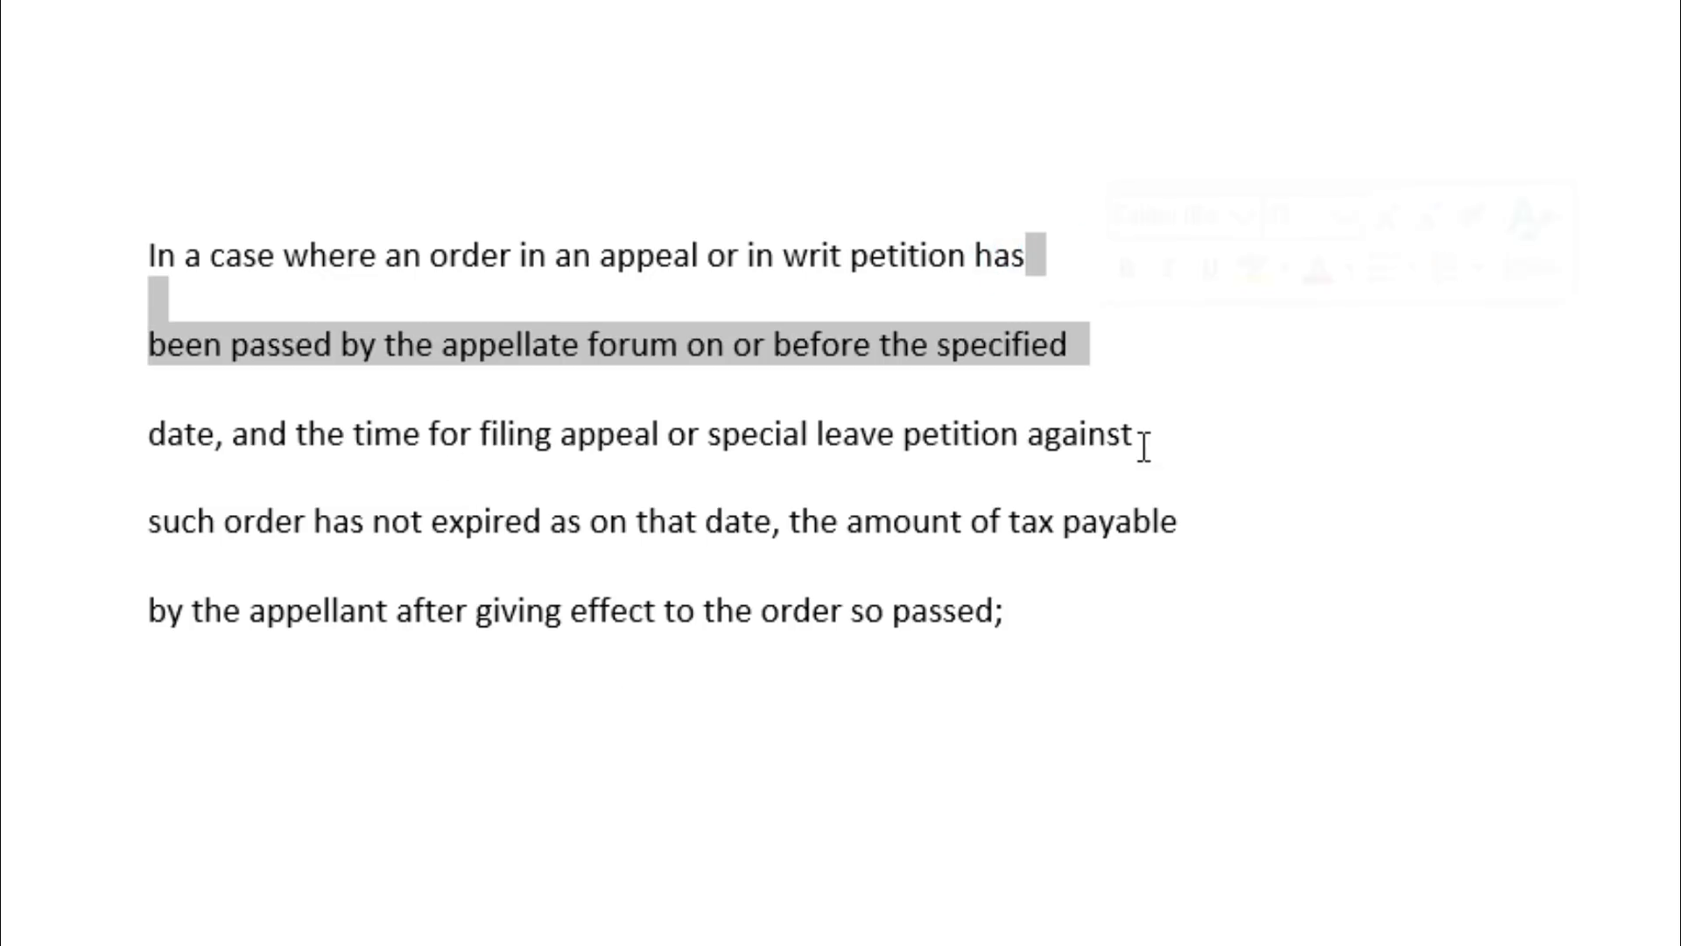
pyautogui.click(1109, 629)
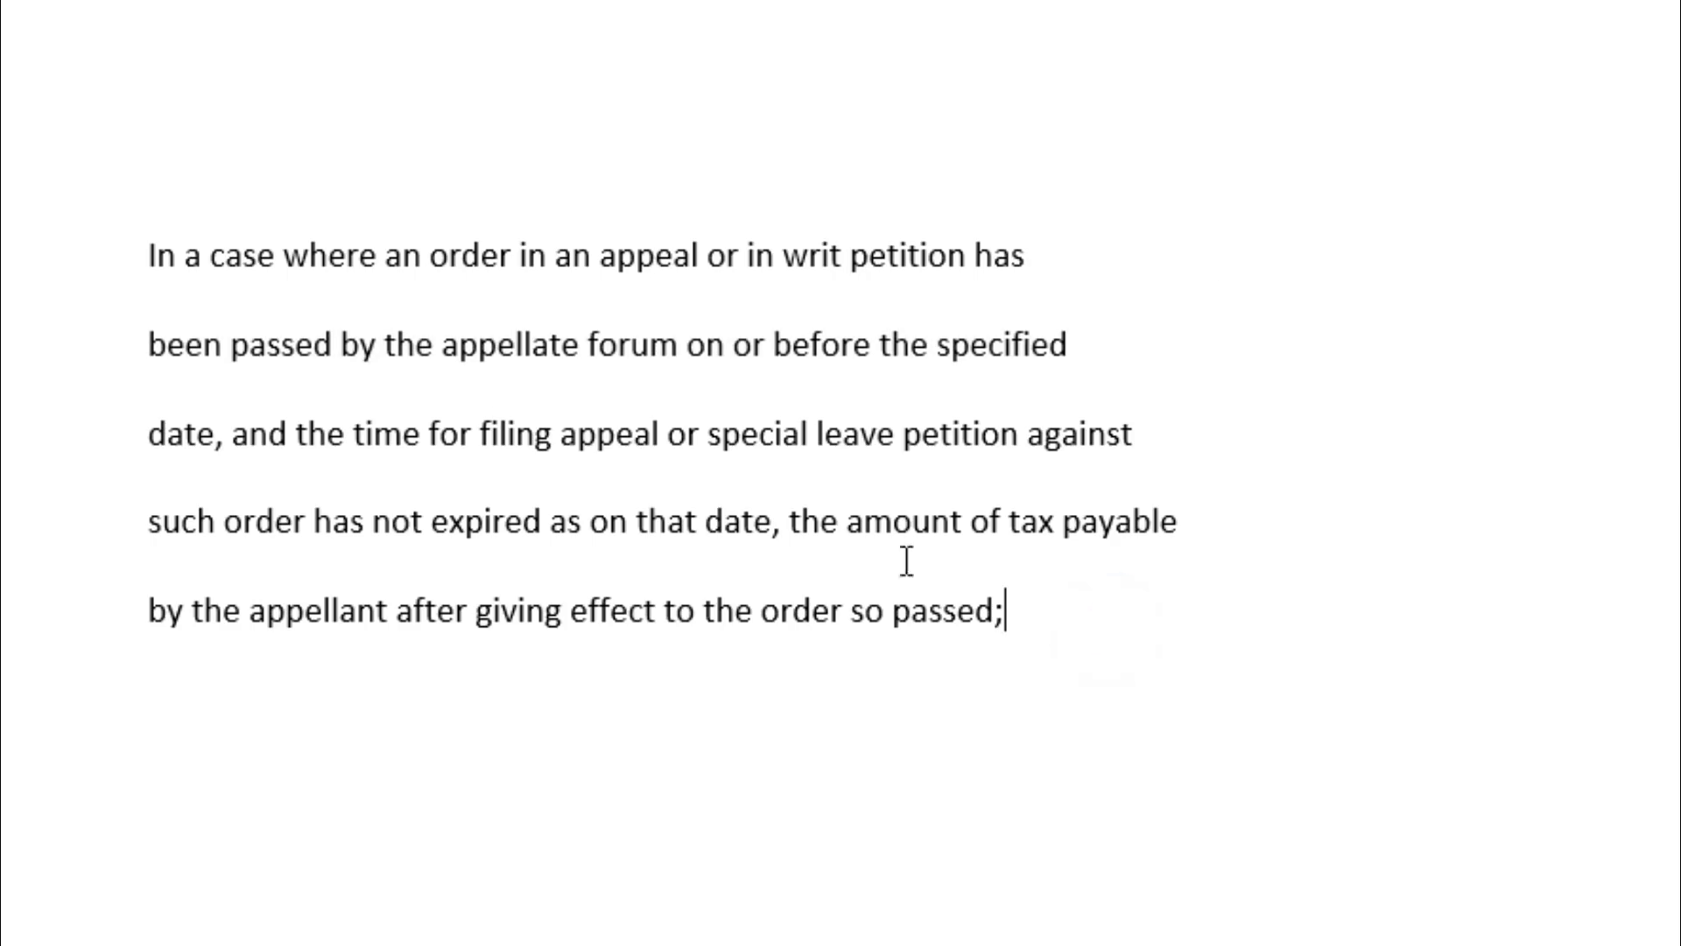
# Join the passage's five lines by replacing all paragraph marks (^p) with a space, within the selected text only.
pyautogui.moveTo(130, 247); pyautogui.dragTo(1026, 625)
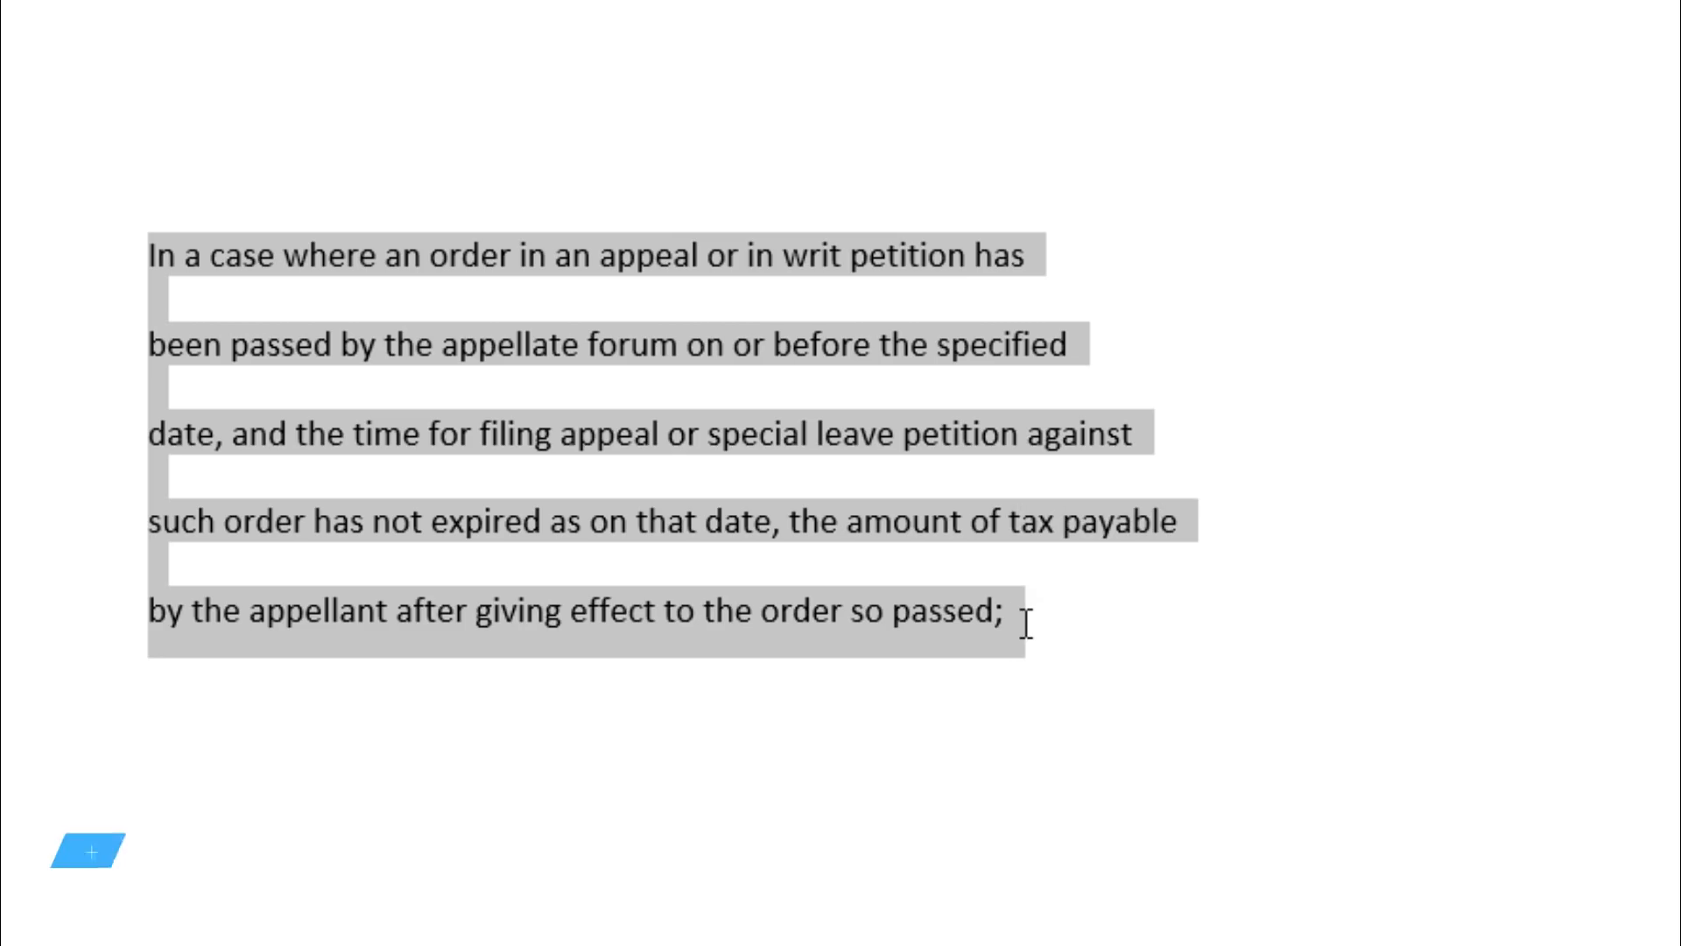
pyautogui.hotkey('ctrl', 'h')
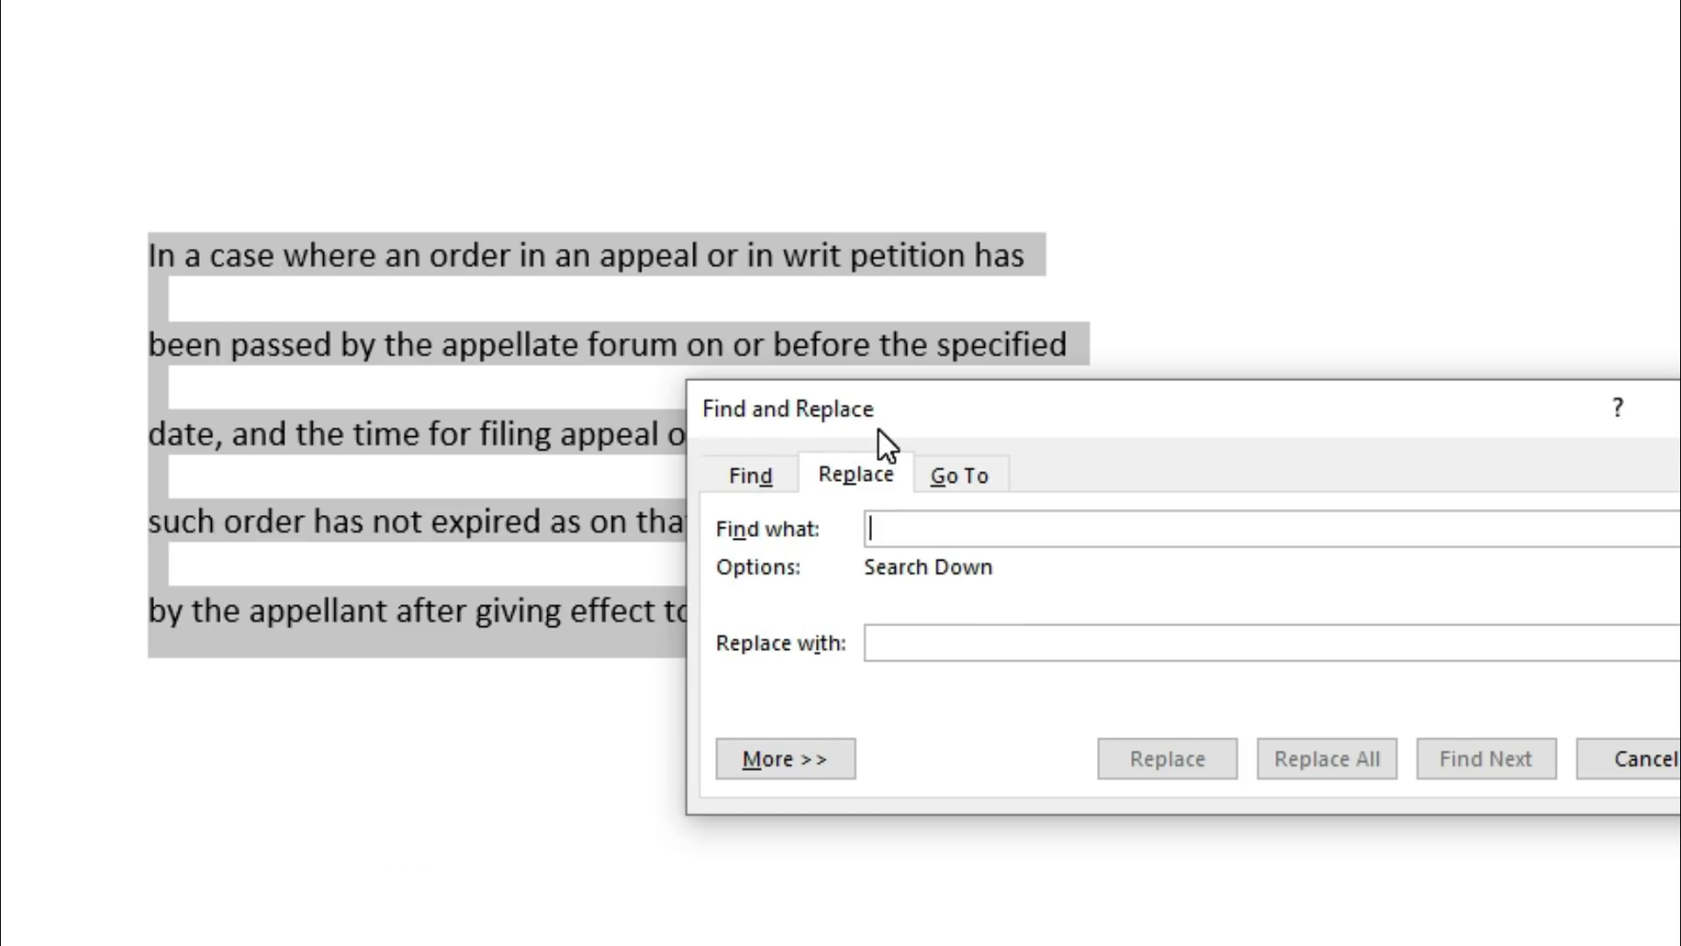
pyautogui.click(926, 530)
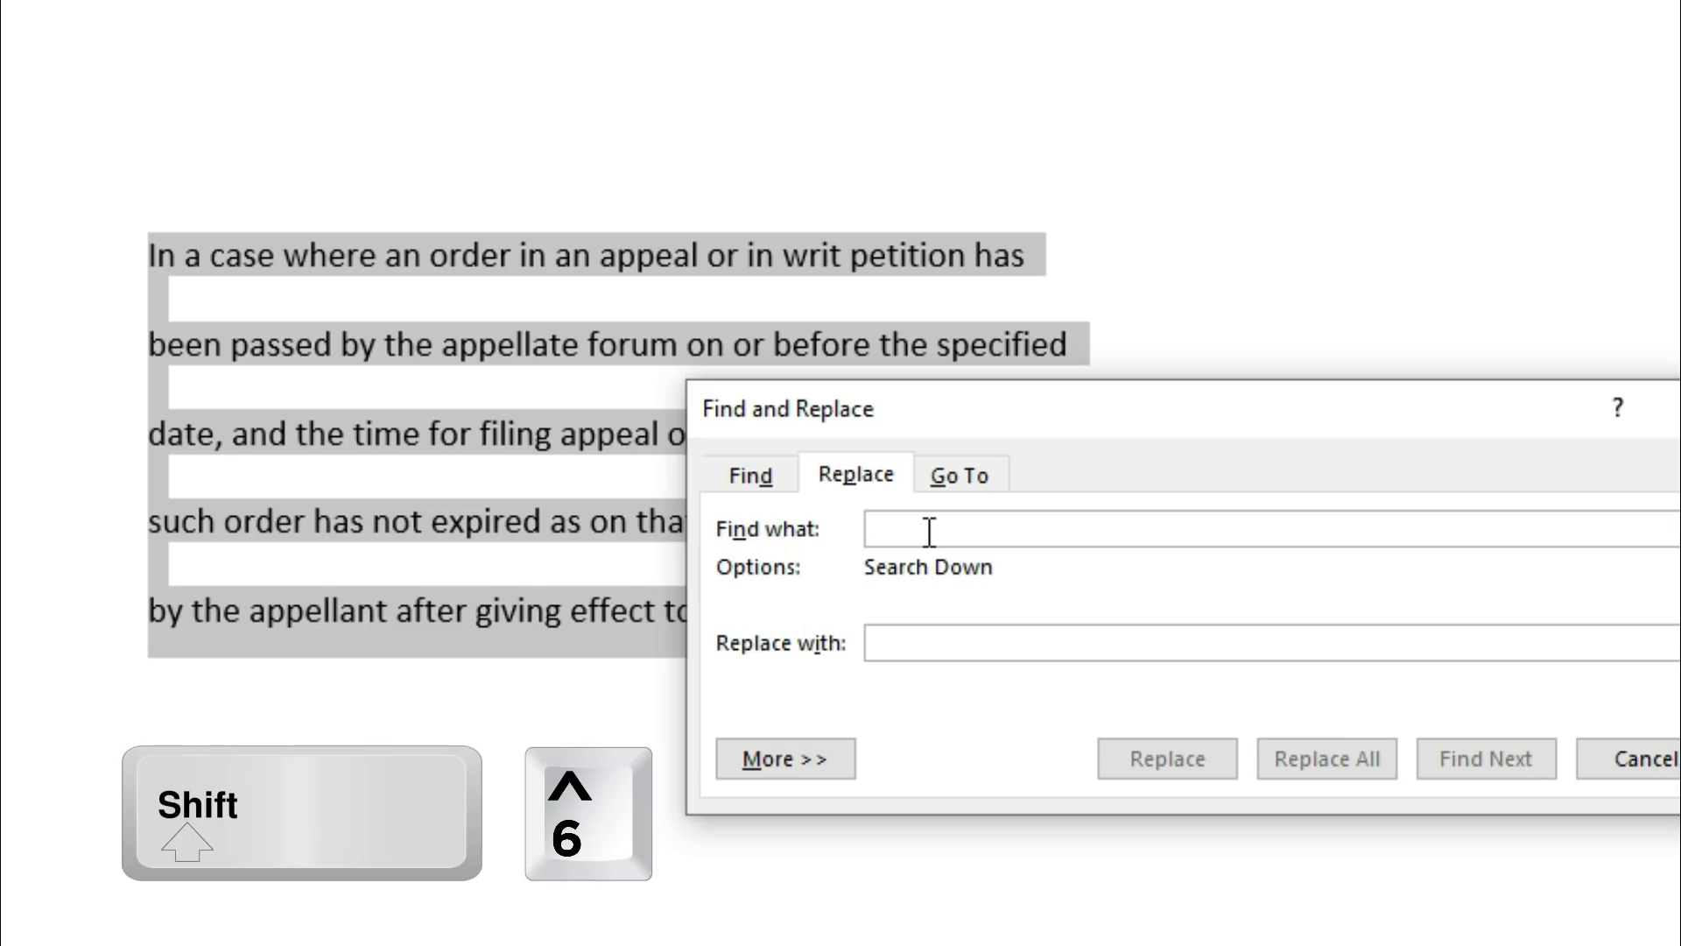
pyautogui.write('^')
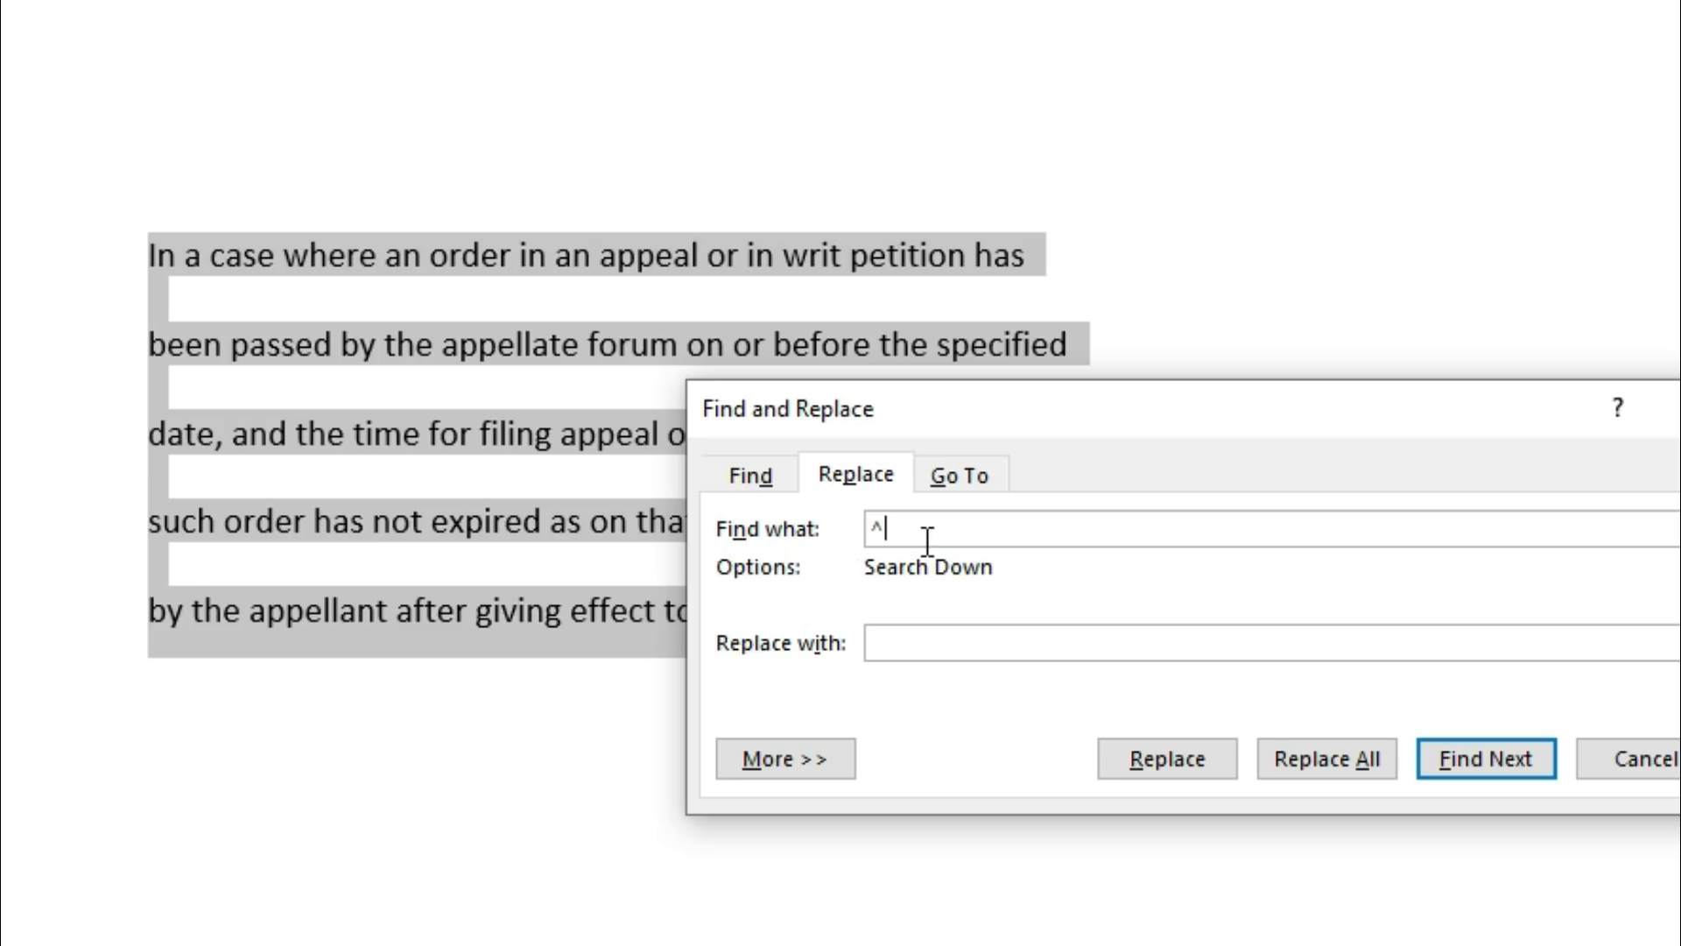
pyautogui.write('p')
pyautogui.click(904, 646)
pyautogui.click(1334, 768)
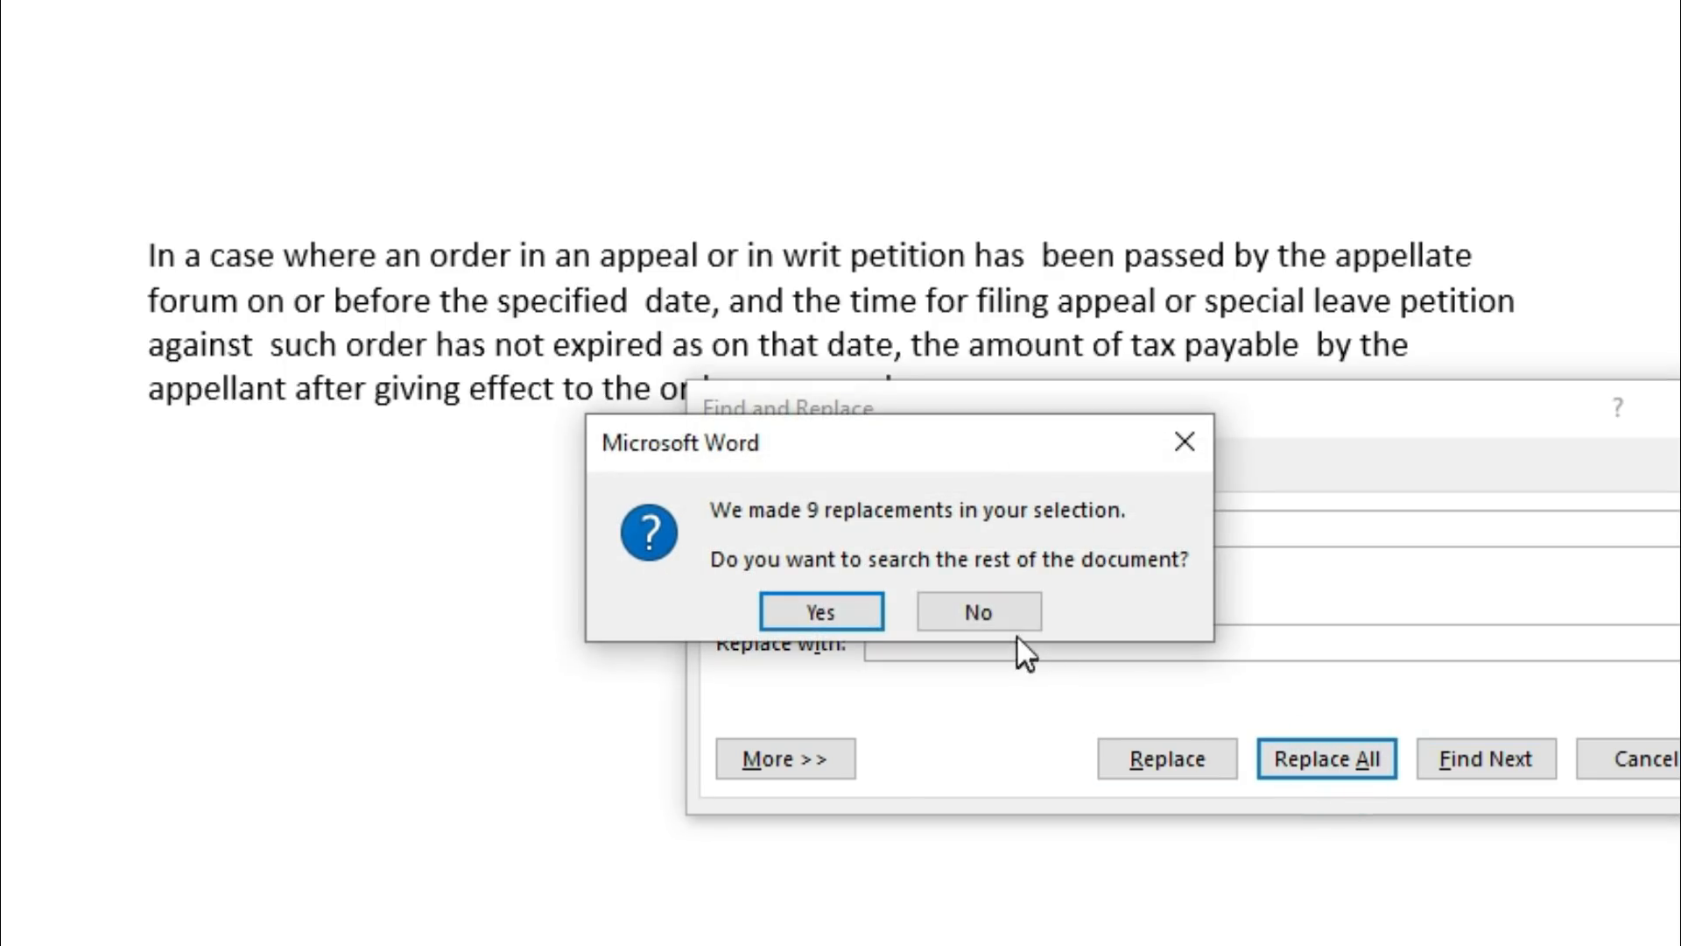
pyautogui.click(1005, 613)
pyautogui.click(1656, 767)
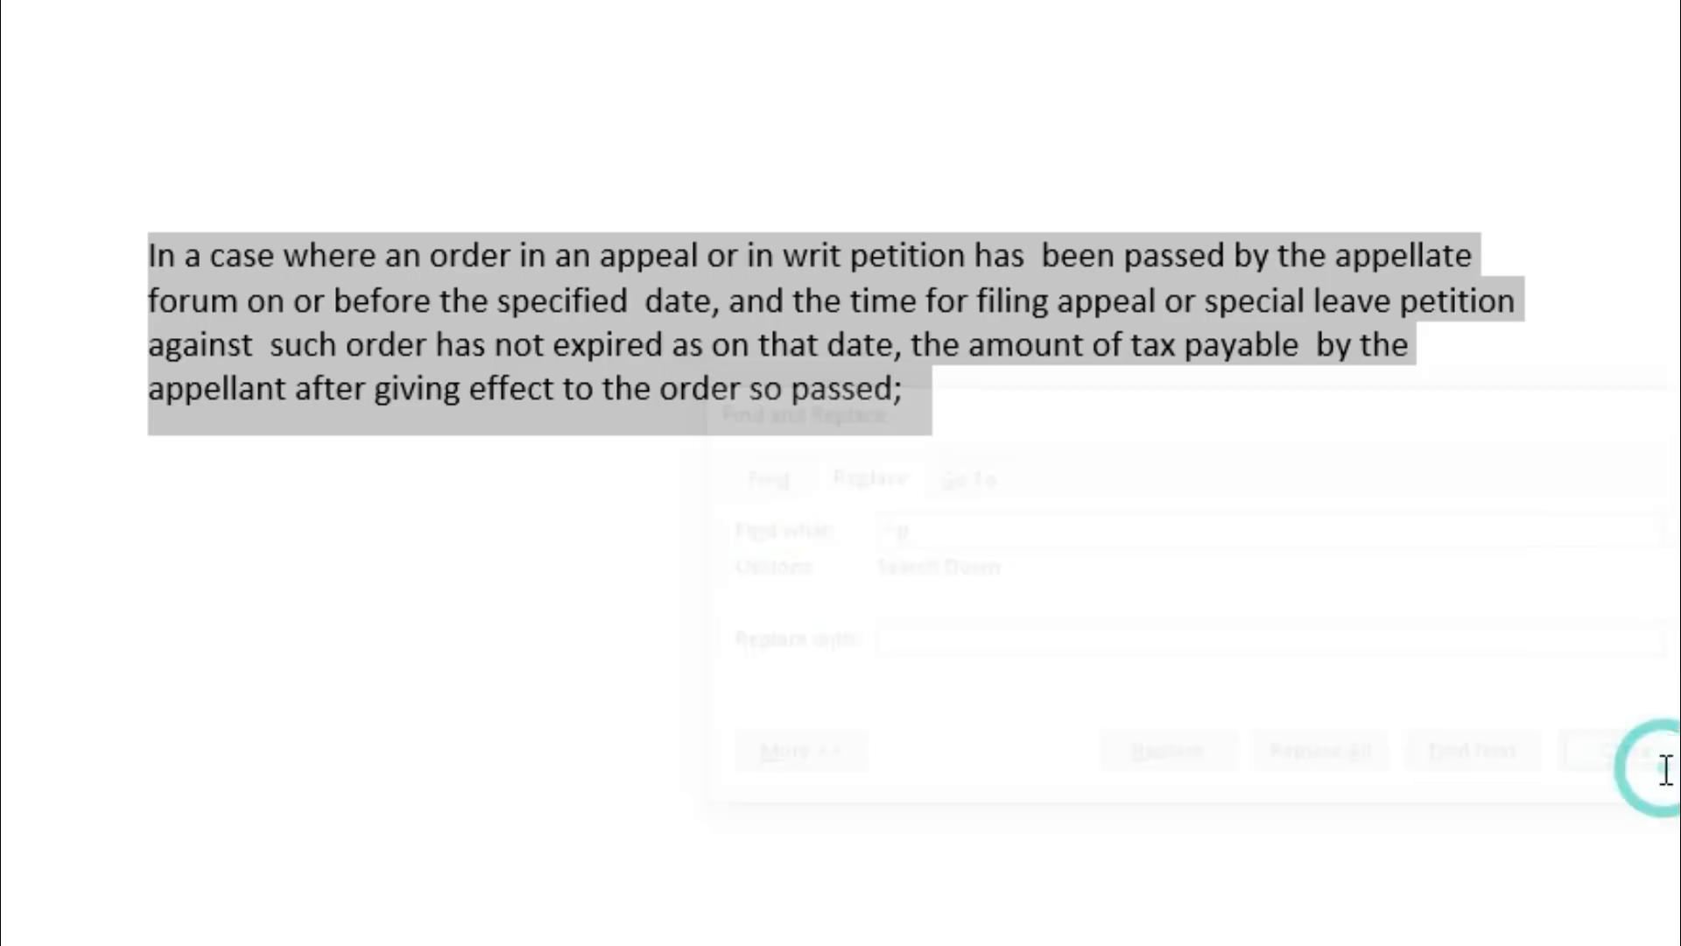